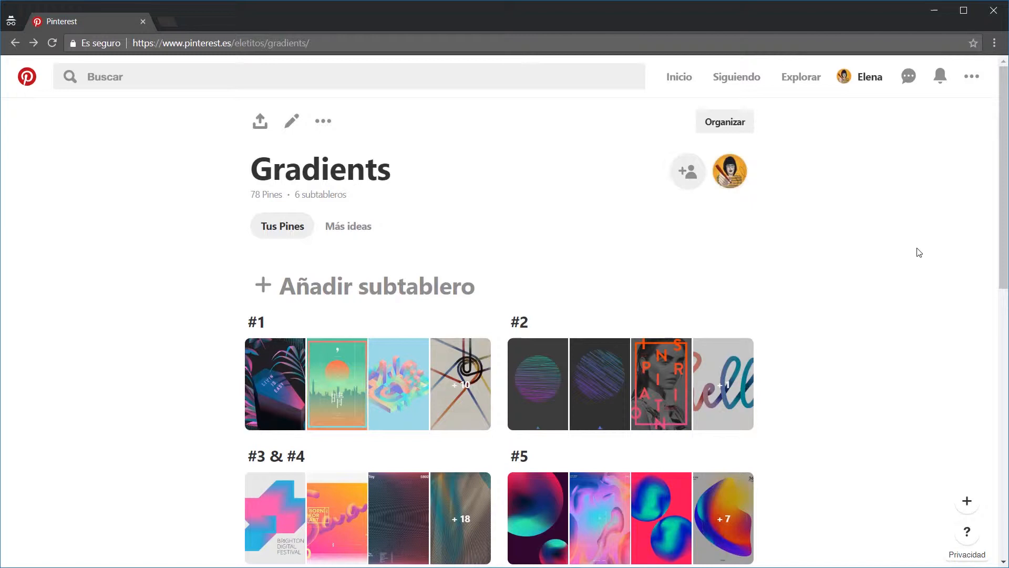
Open the #2 section of the Gradients board and look over its pins
click(584, 377)
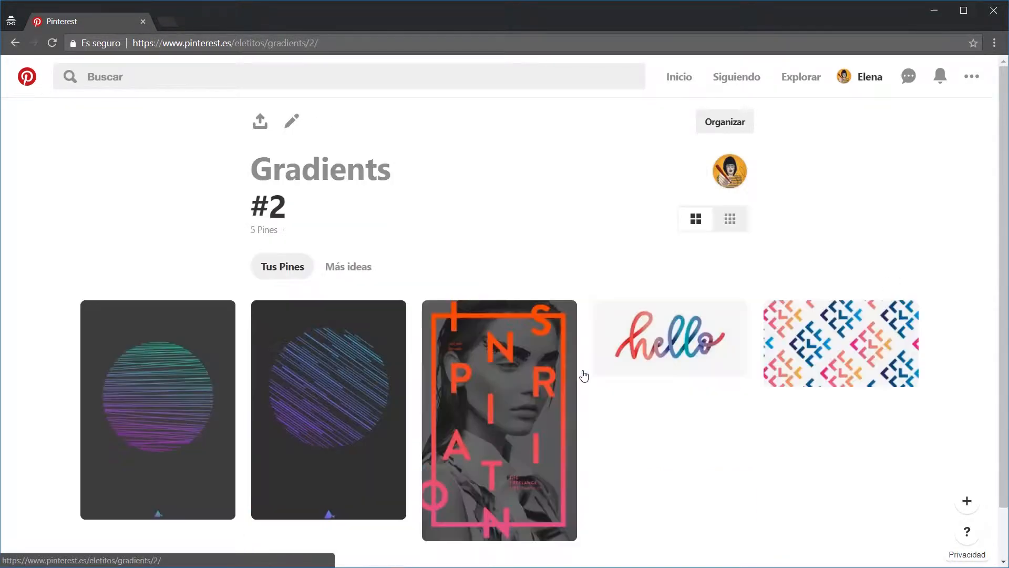
scroll(635, 434, down, 1)
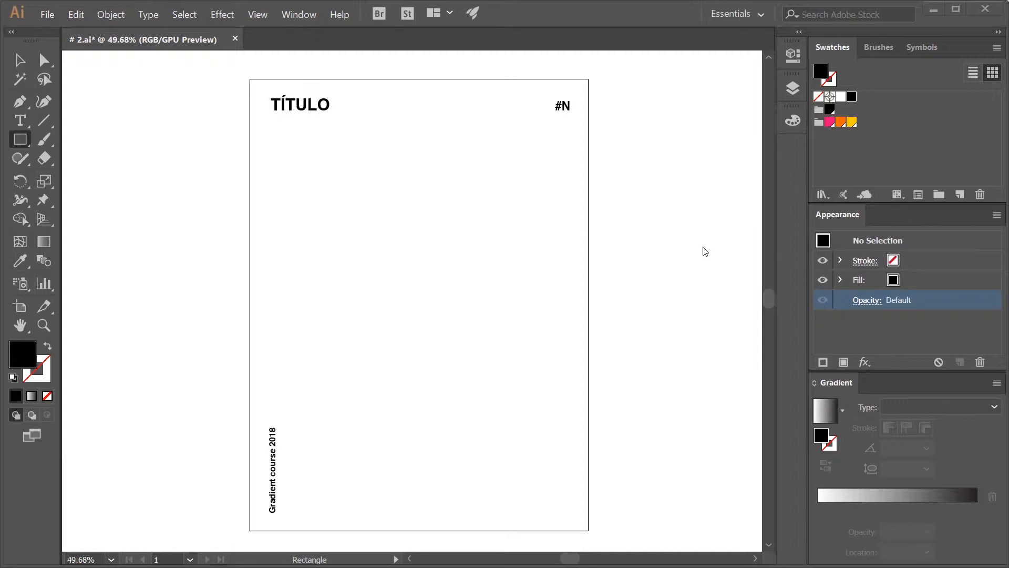
In Illustrator, hide the Plantilla layer and create a new layer
click(792, 89)
click(599, 105)
click(729, 229)
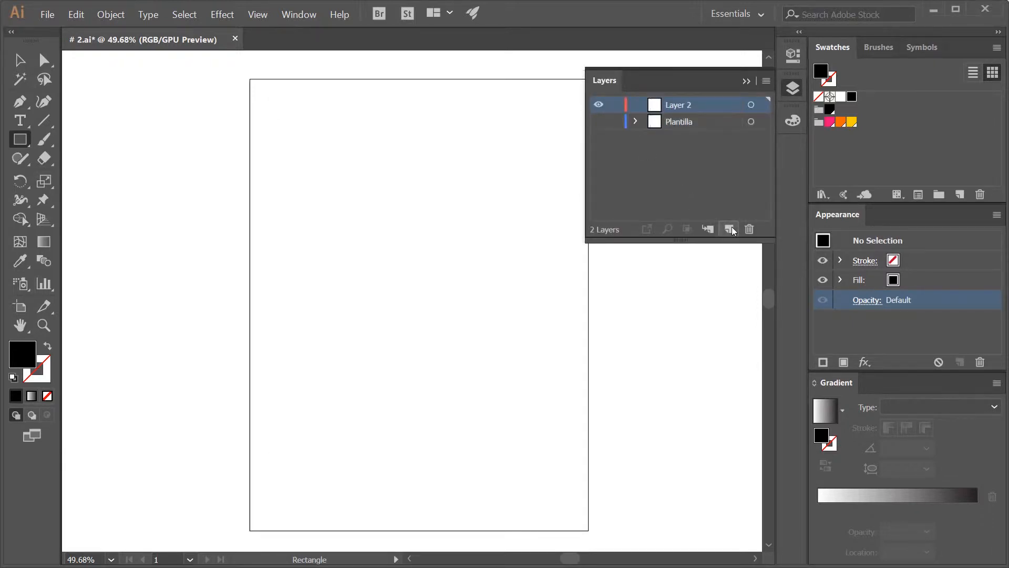
Move the new layer below Plantilla and rename it Poster
drag(699, 106, 688, 129)
double_click(683, 121)
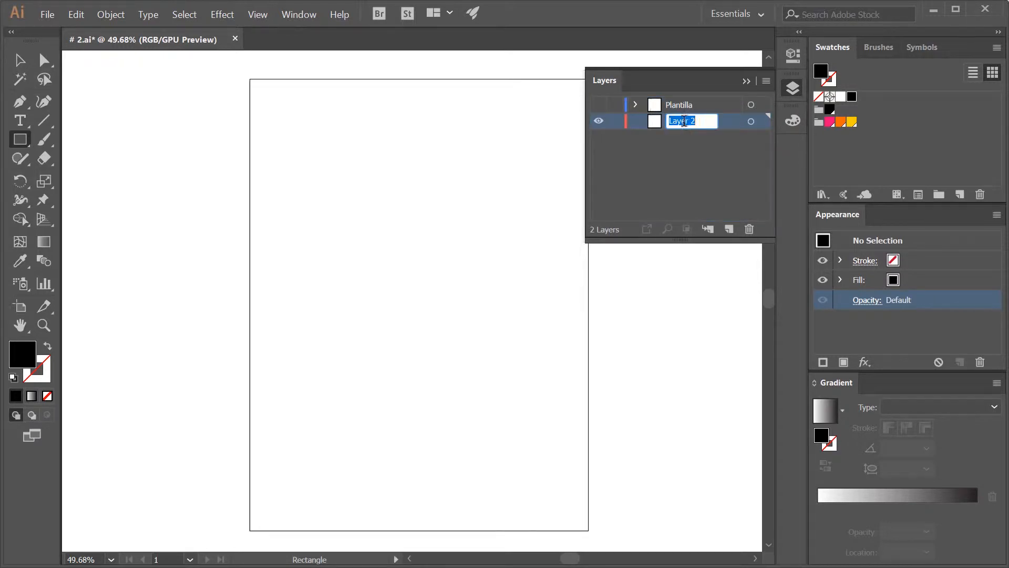
text(Poster)
key(Return)
click(746, 81)
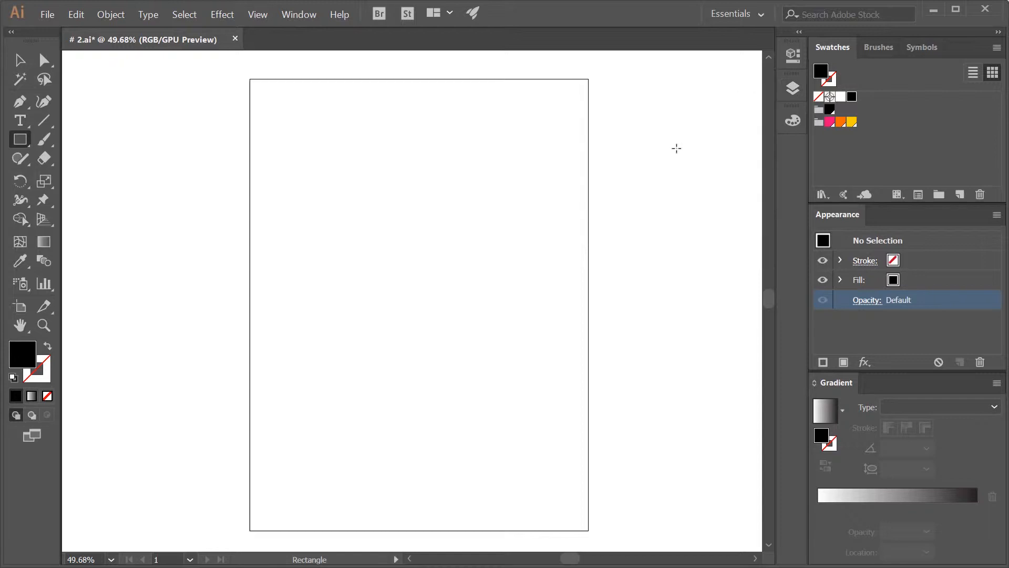
Draw a rectangle covering the whole artboard and fill it with a linear gradient whose first stop is pink
drag(252, 81, 588, 531)
click(900, 497)
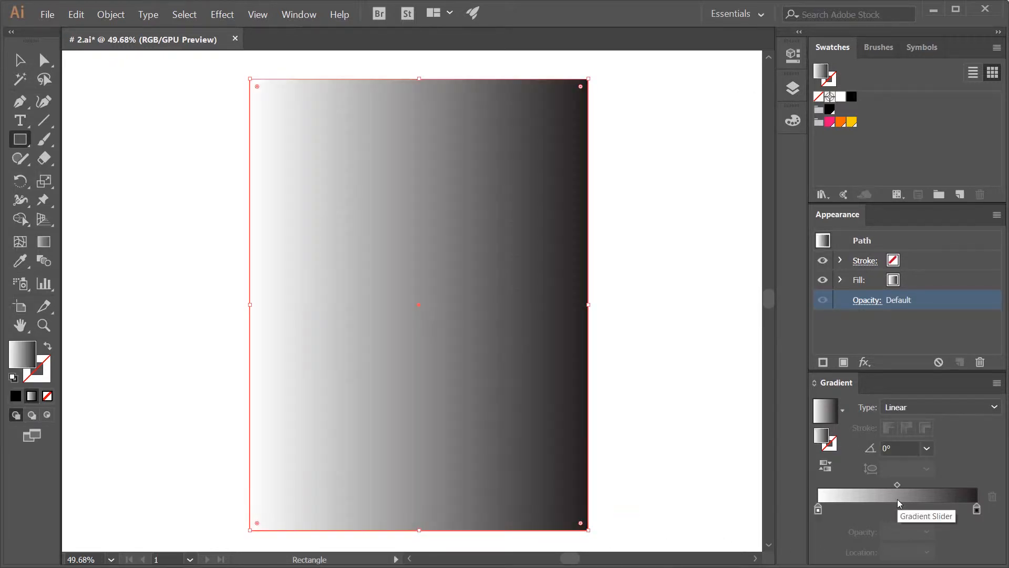
double_click(818, 510)
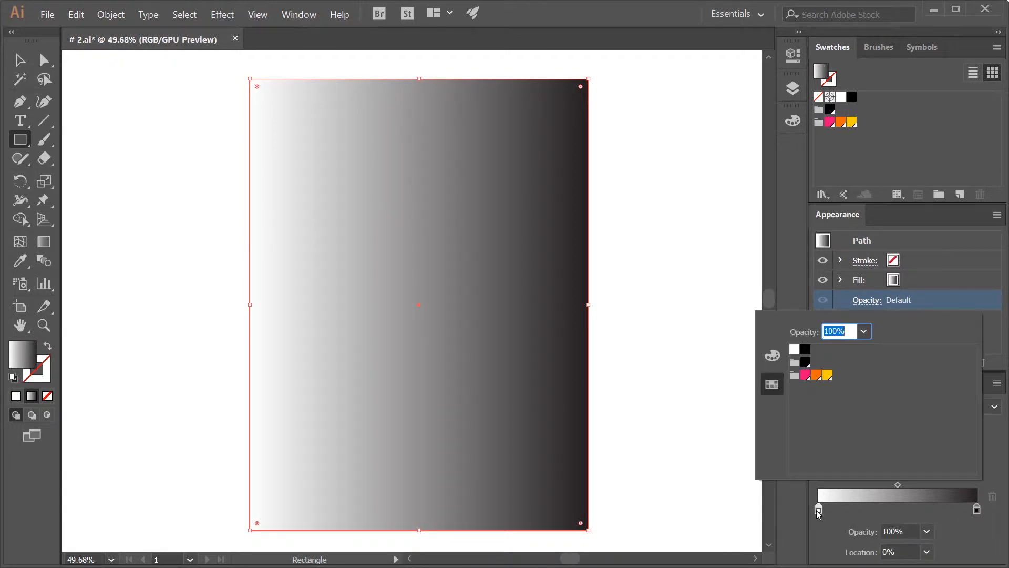
click(805, 375)
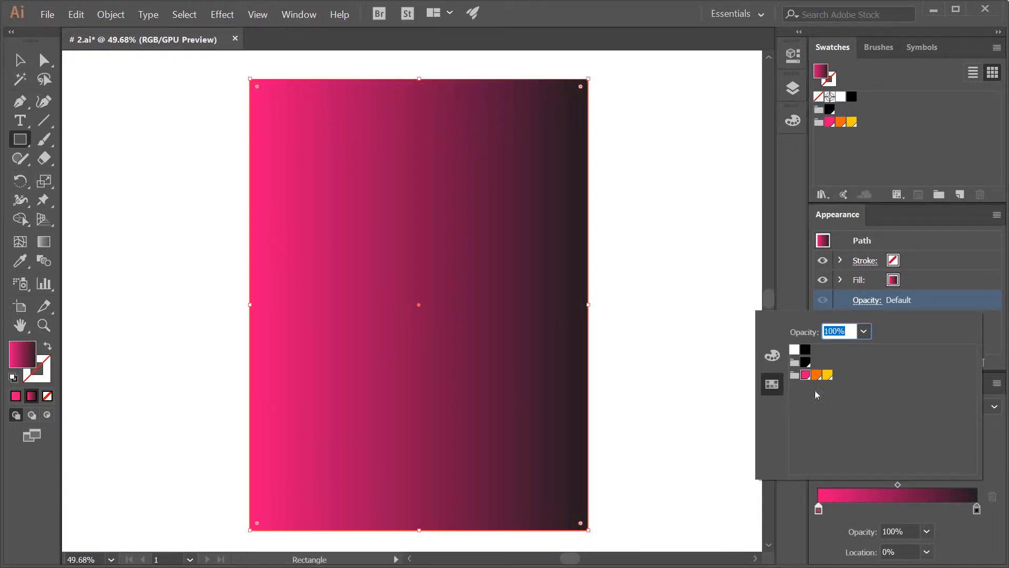
Add an orange stop at the middle of the gradient and set its end stop to yellow
click(898, 508)
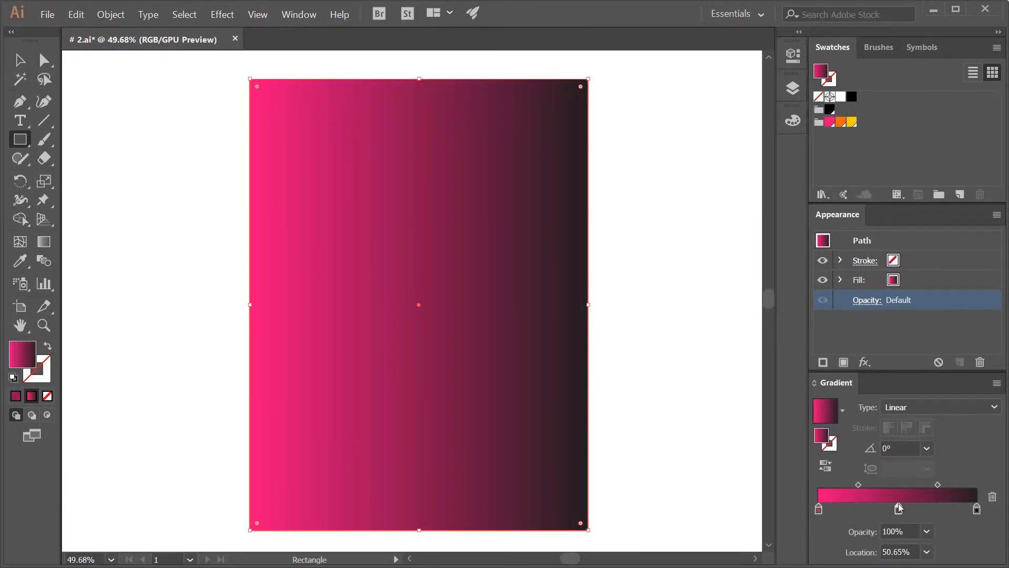
double_click(898, 509)
click(815, 376)
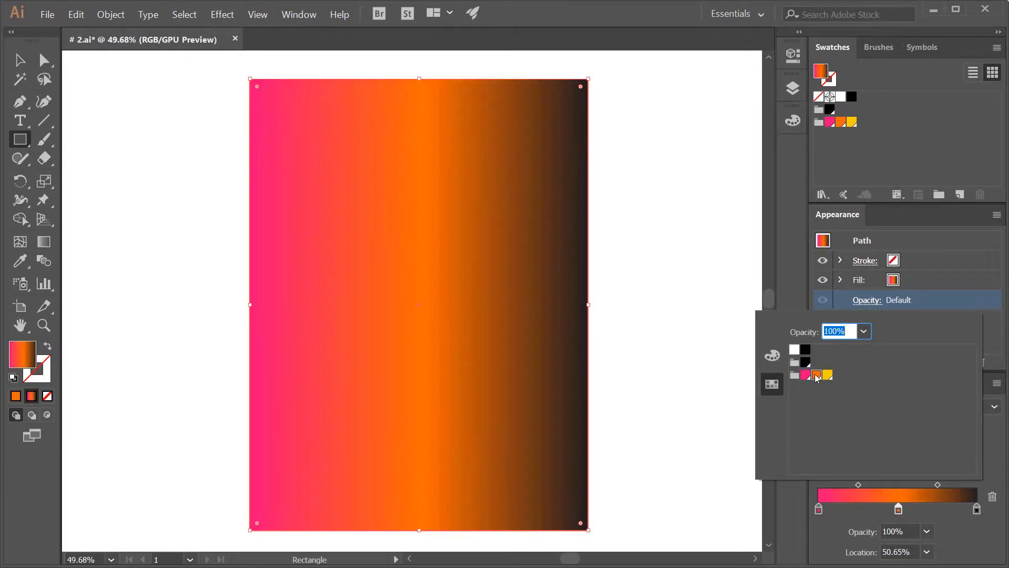
double_click(976, 509)
click(827, 375)
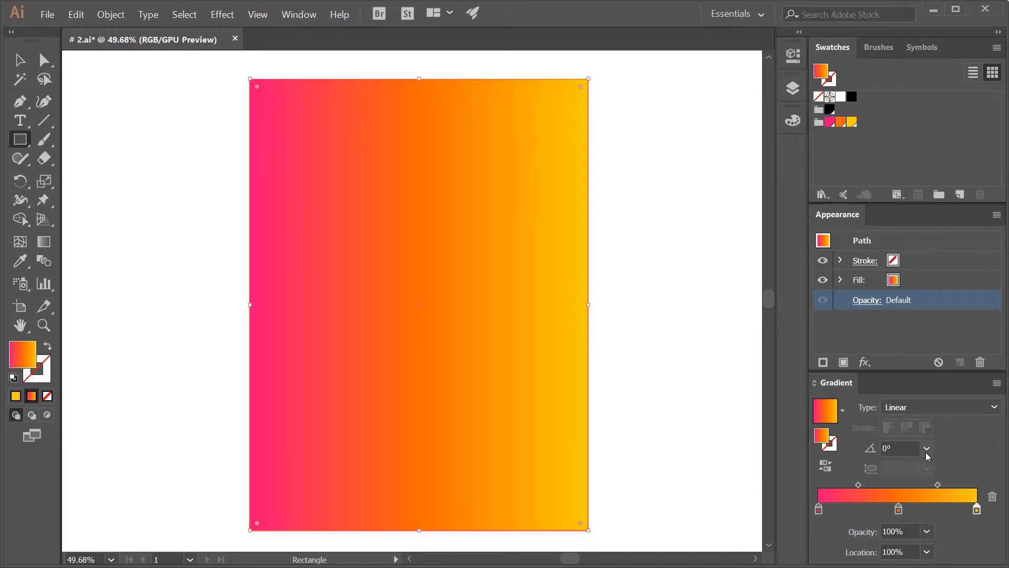
Set the gradient angle to -45° and save it as a swatch named Gradiente fondo
click(926, 448)
click(944, 328)
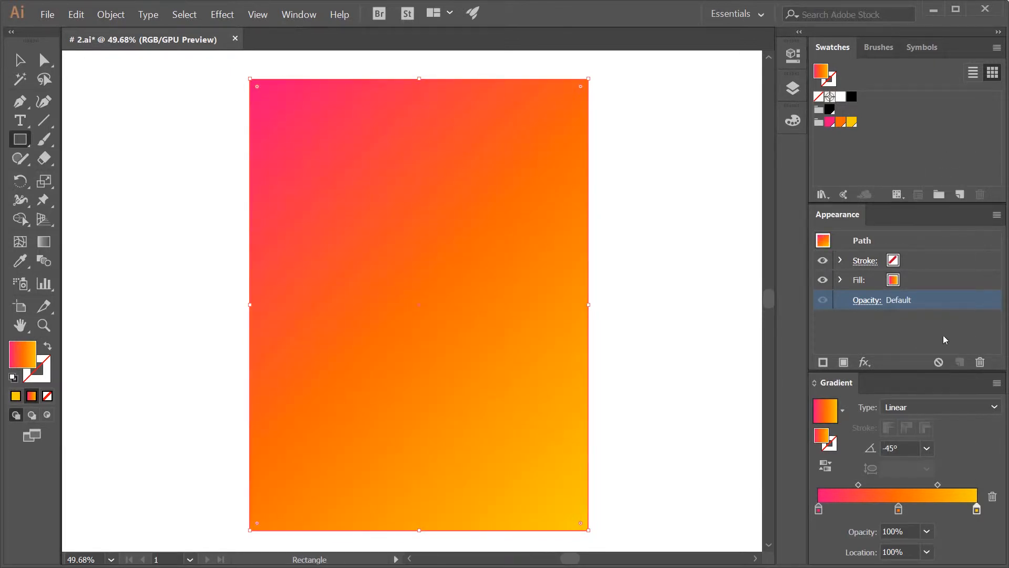
click(964, 195)
text(G)
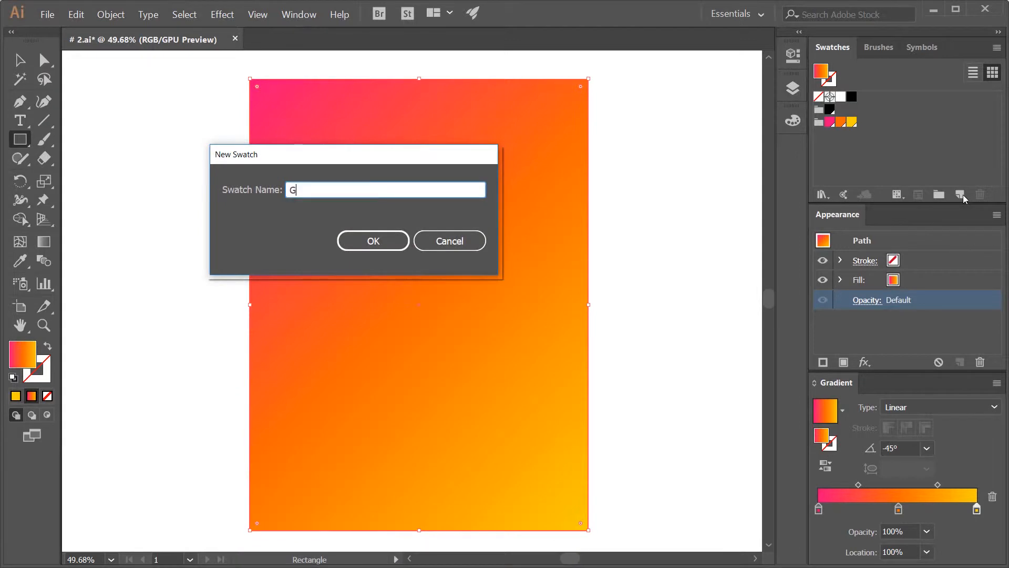
text(radiente fondo)
key(Return)
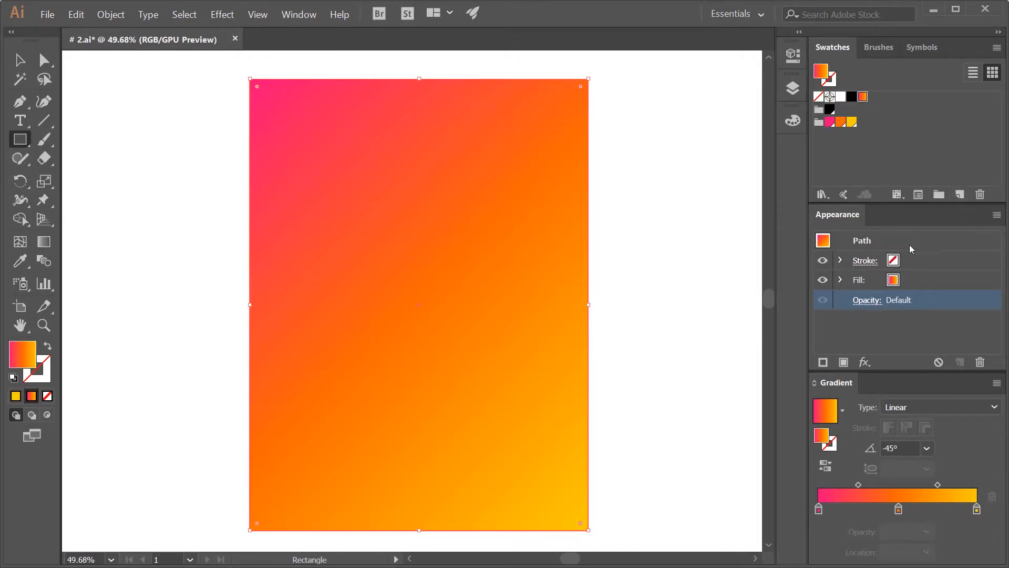
key(ctrl+shift+a)
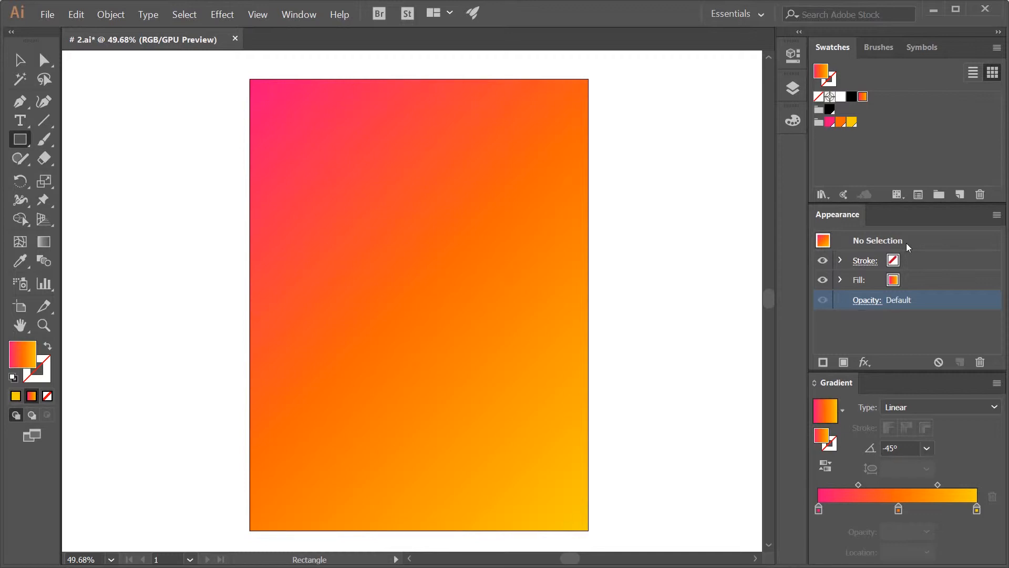
Draw a small circle near the poster's lower-left corner and duplicate it horizontally into an evenly spaced row of five
key(l)
drag(295, 468, 334, 496)
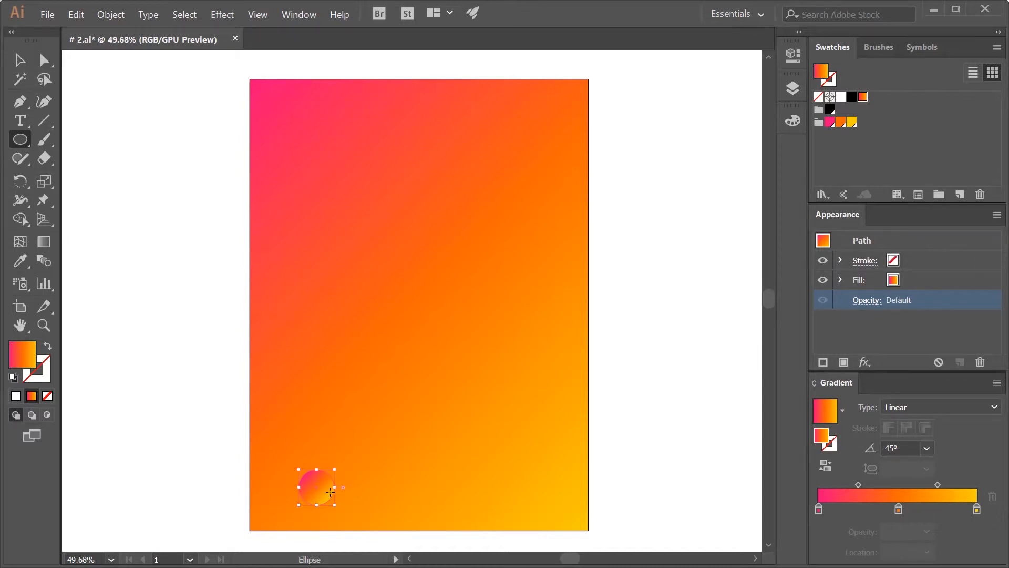
key(v)
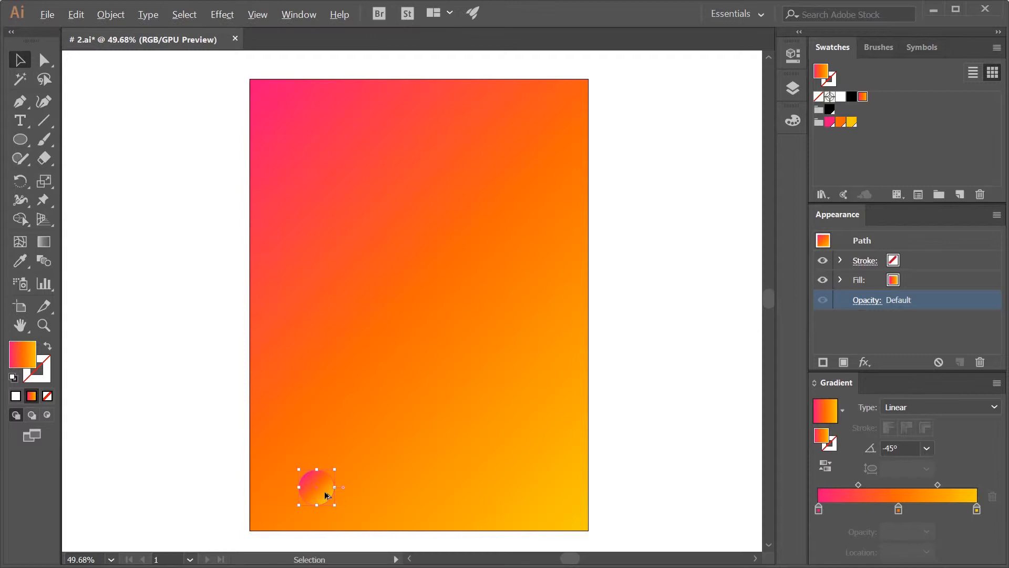
drag(327, 496, 378, 495)
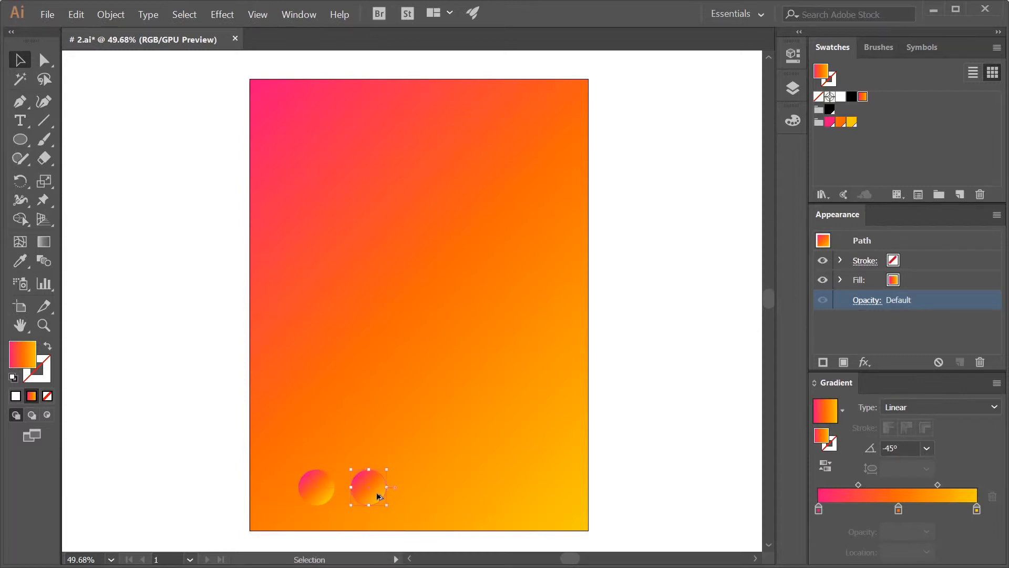
key(ctrl)
key(ctrl+d)
key(ctrl+d)
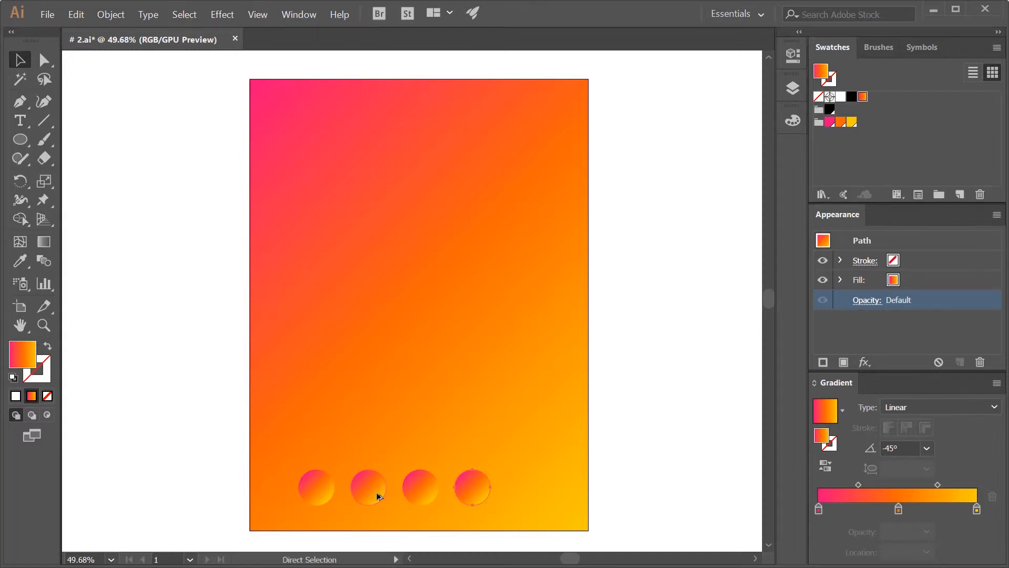
key(ctrl+d)
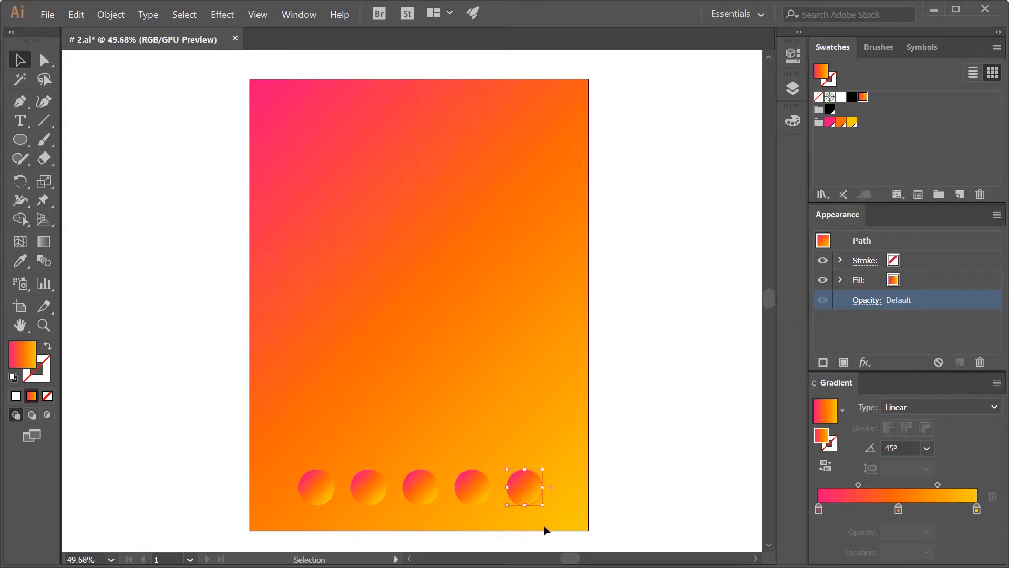
Copy the whole row of circles straight up by 70.2999 mm using Move with a 90° angle
drag(575, 519, 294, 464)
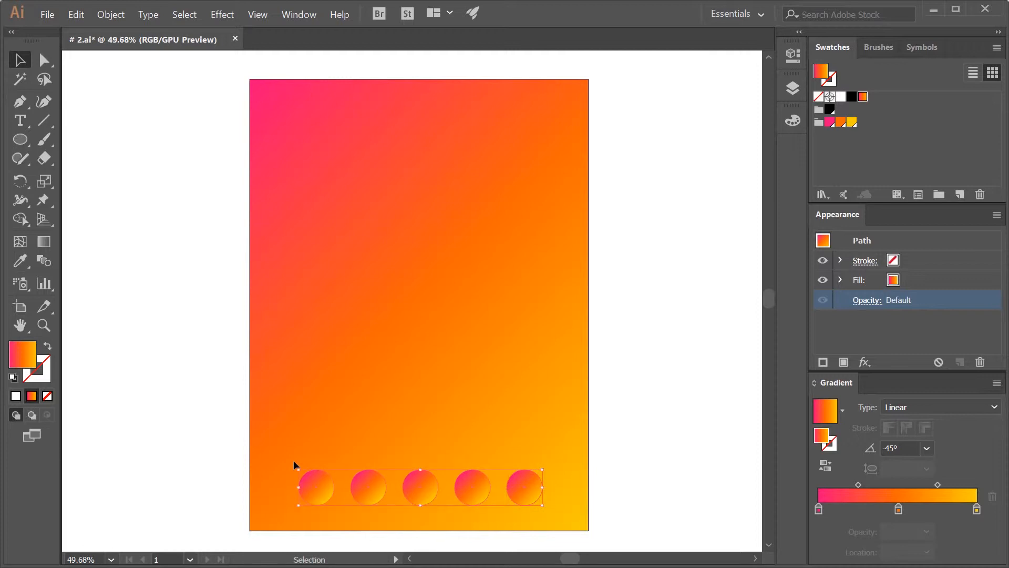
right_click(329, 491)
mouse_move(368, 419)
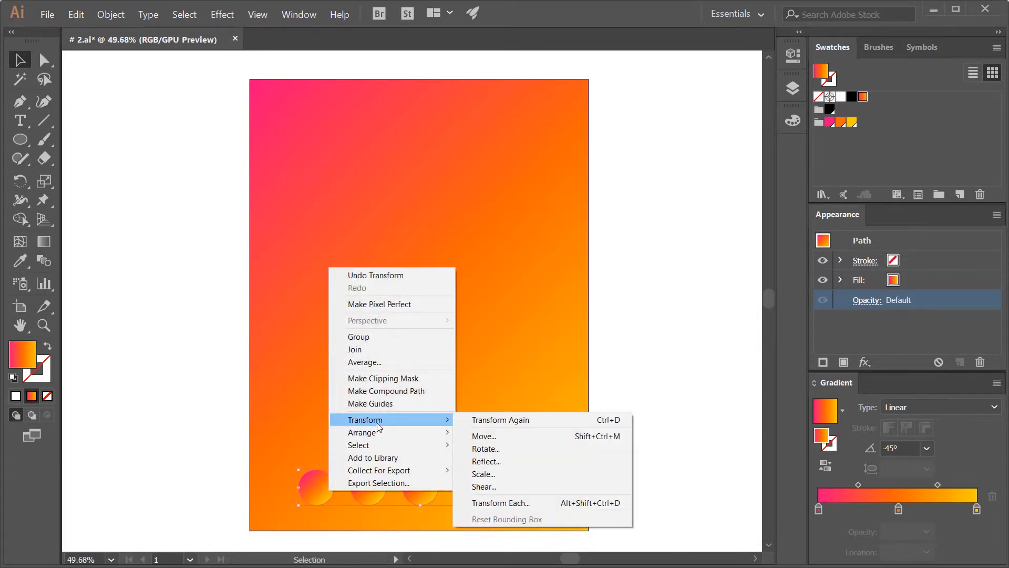
click(478, 437)
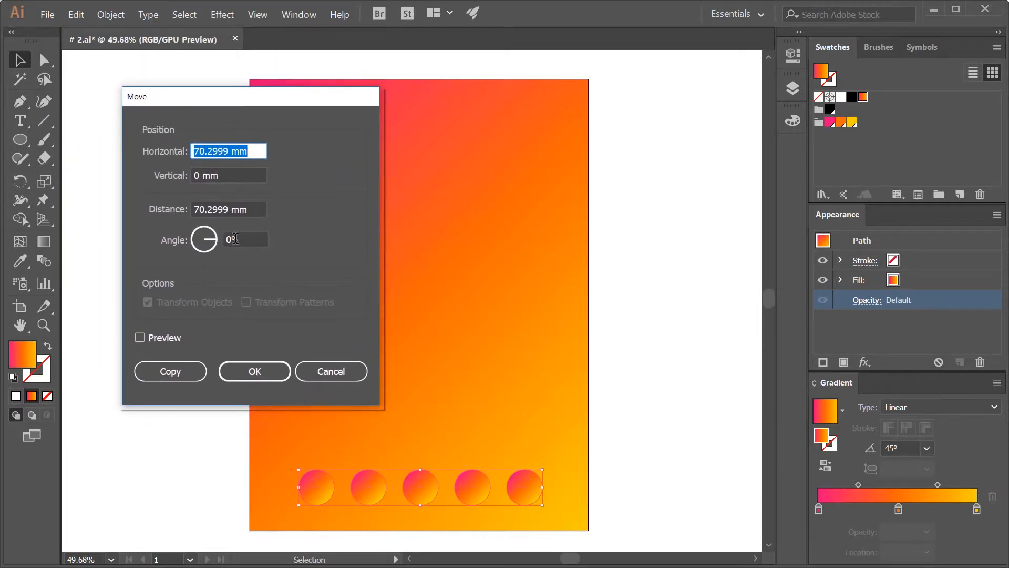
click(235, 238)
text(90)
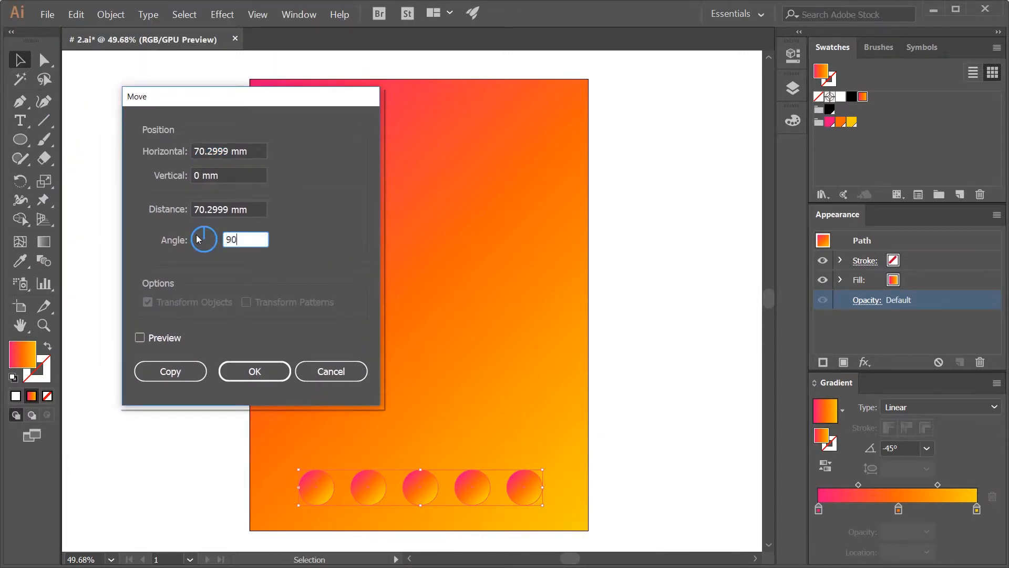
click(140, 338)
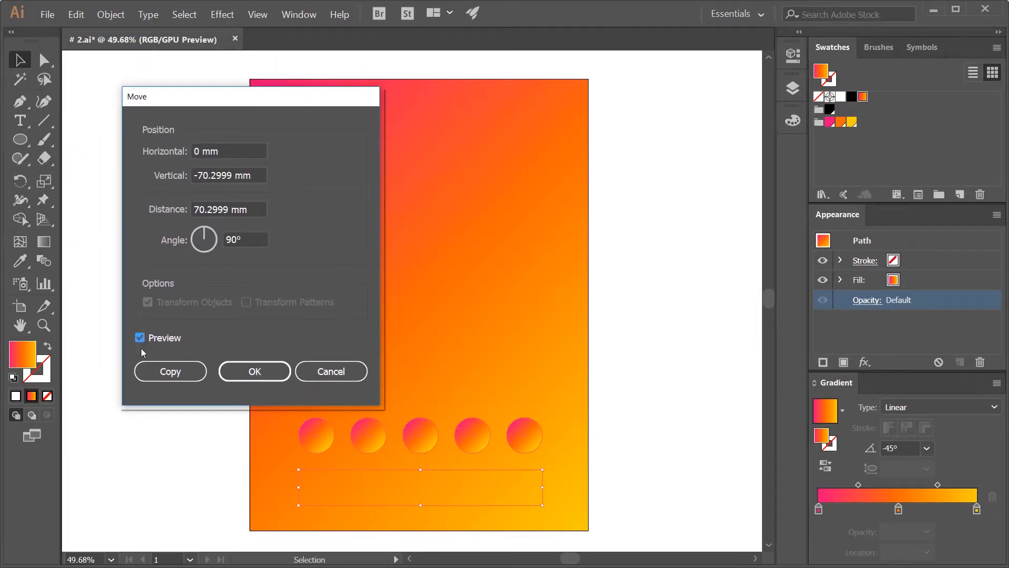
click(163, 373)
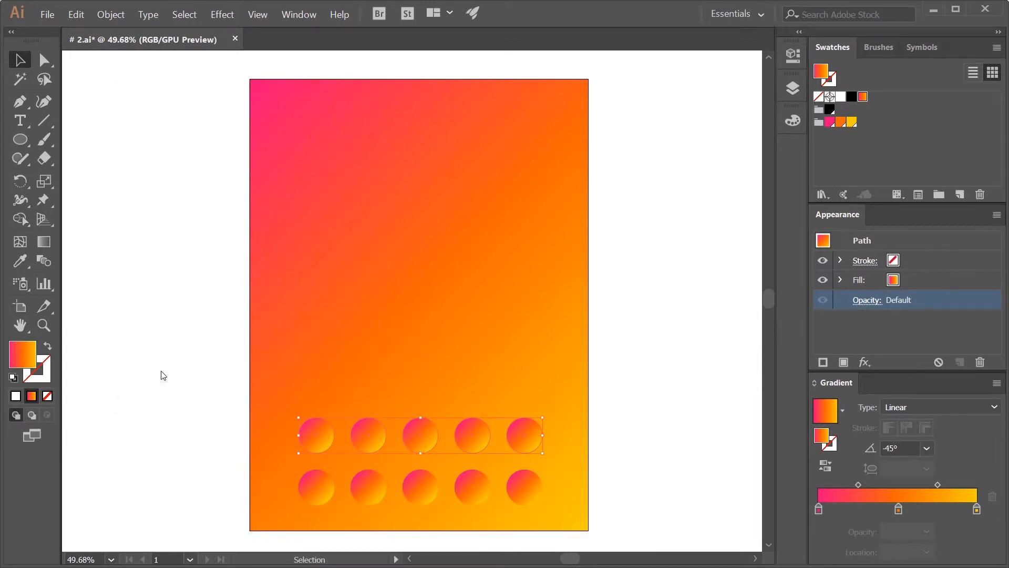
Repeat the row copy upward five more times to build a grid of seven rows
key(ctrl)
key(ctrl+d)
key(ctrl+d)
key(ctrl+d)
key(ctrl+d)
key(ctrl+d)
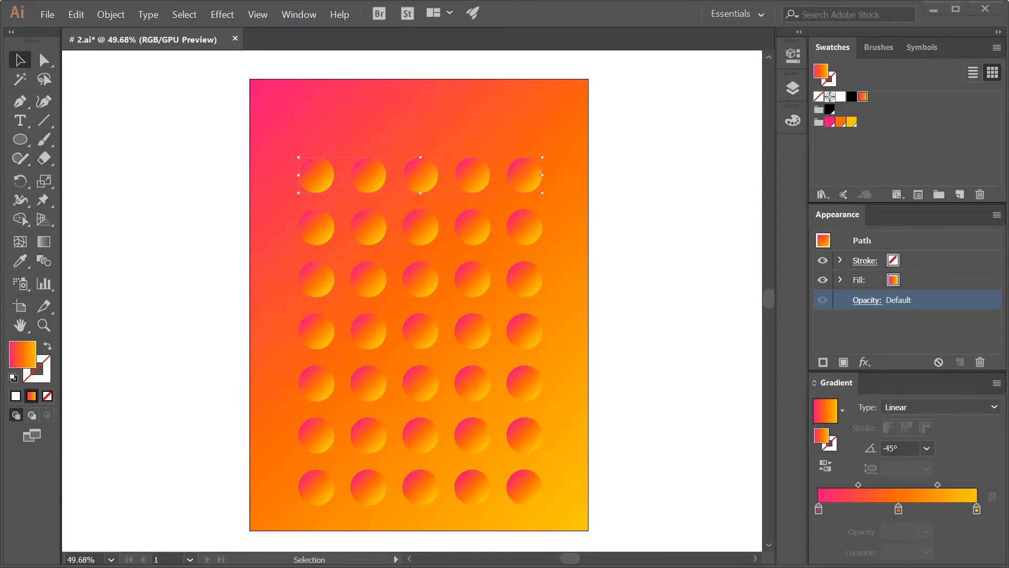
Show the Plantilla layer over the poster as a placement reference
scroll(696, 178, up, 1)
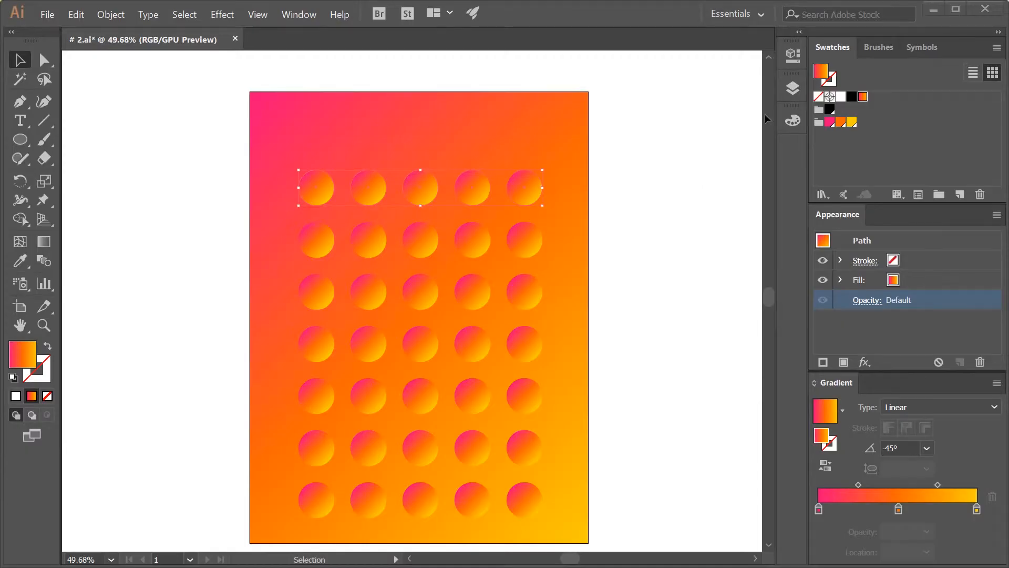
click(791, 89)
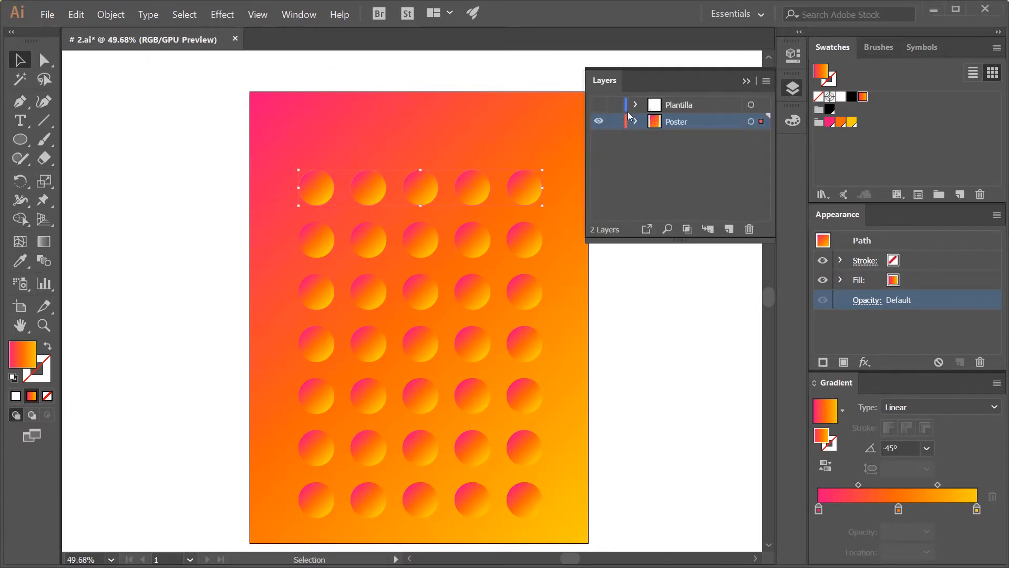
click(598, 105)
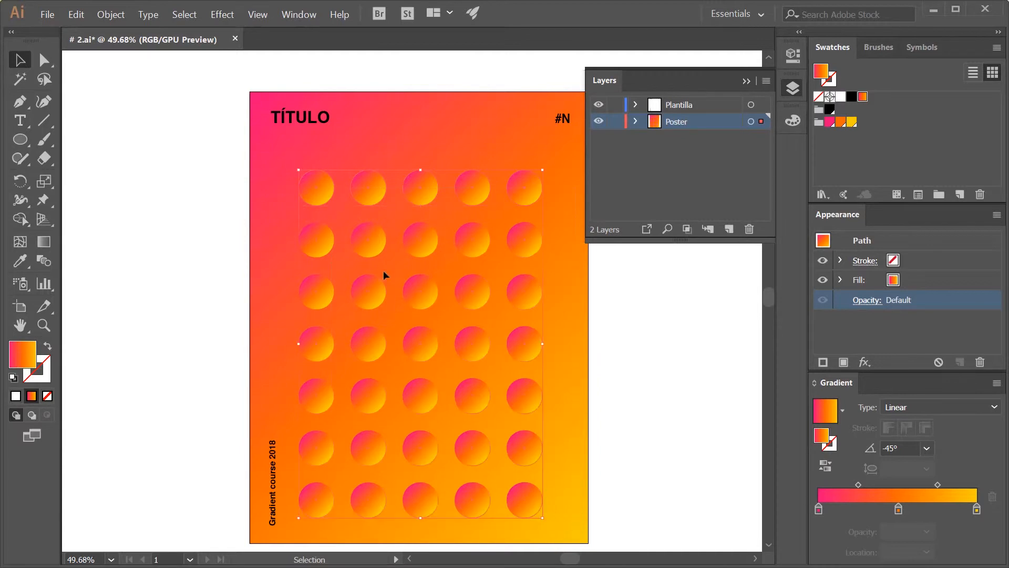
Shift the whole grid of circles and enlarge it slightly toward the poster's lower-right corner
drag(422, 298, 434, 293)
click(746, 81)
drag(484, 347, 476, 337)
drag(547, 503, 559, 521)
drag(494, 456, 499, 462)
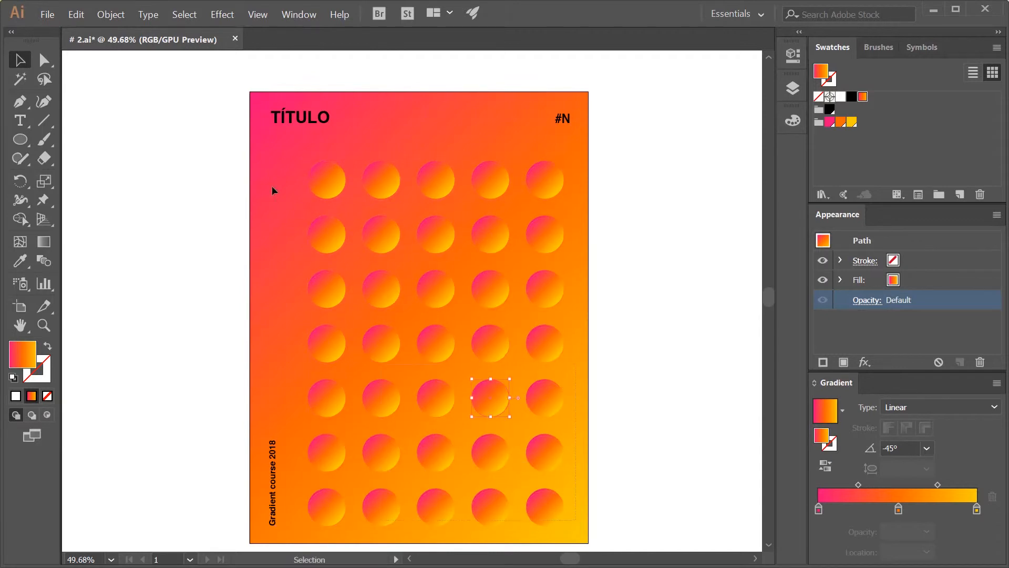
Reselect all the circles, enlarge the grid a little more and centre it below the TÍTULO and #N texts
drag(272, 187, 300, 150)
click(685, 424)
drag(578, 528, 295, 147)
drag(314, 179, 304, 170)
drag(578, 527, 278, 132)
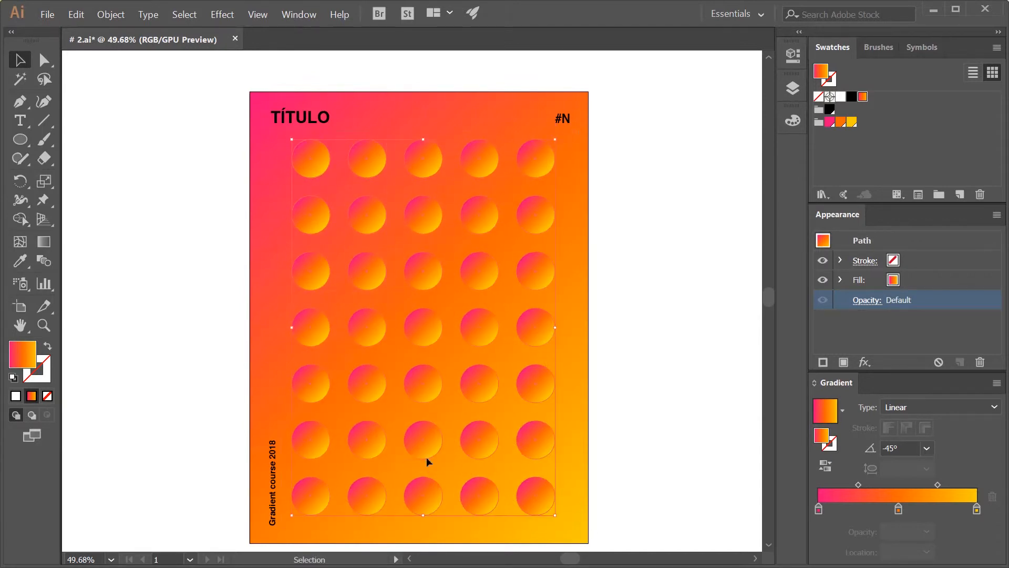
drag(415, 451, 414, 459)
Deselect the circles and hide the Plantilla layer again
click(671, 449)
click(793, 88)
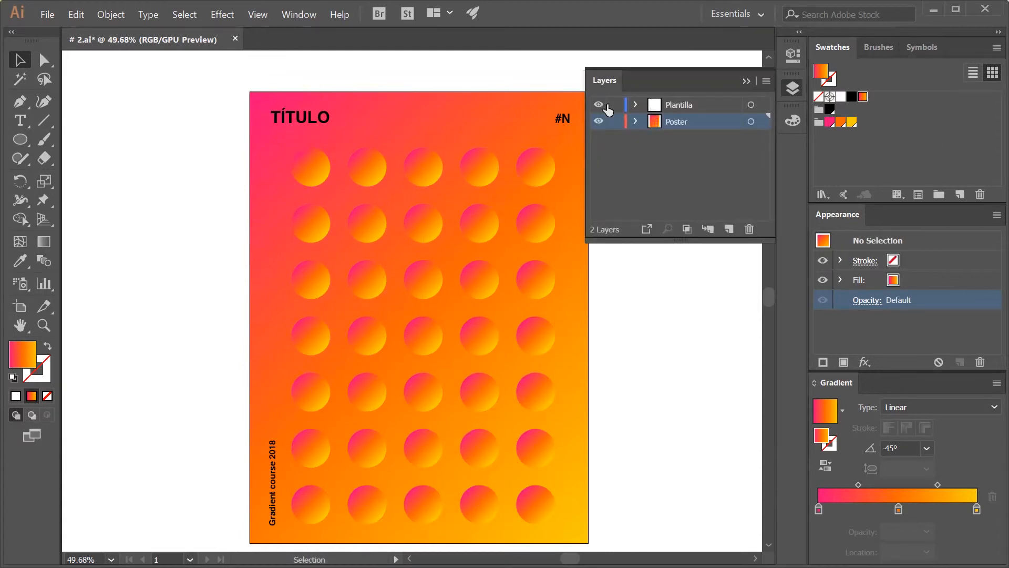
click(594, 109)
click(749, 86)
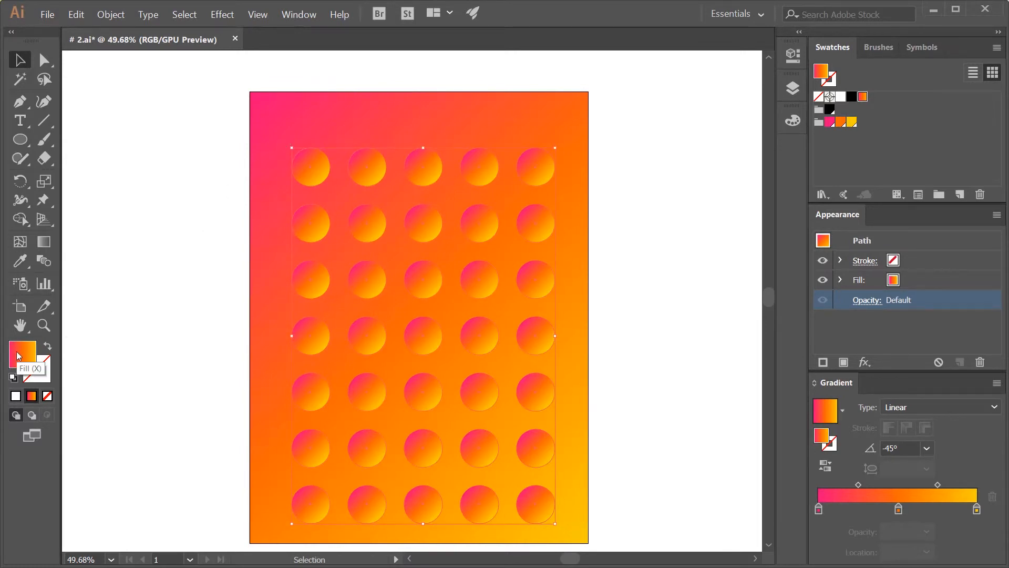
Remove the fill from all the circles in the grid
click(47, 396)
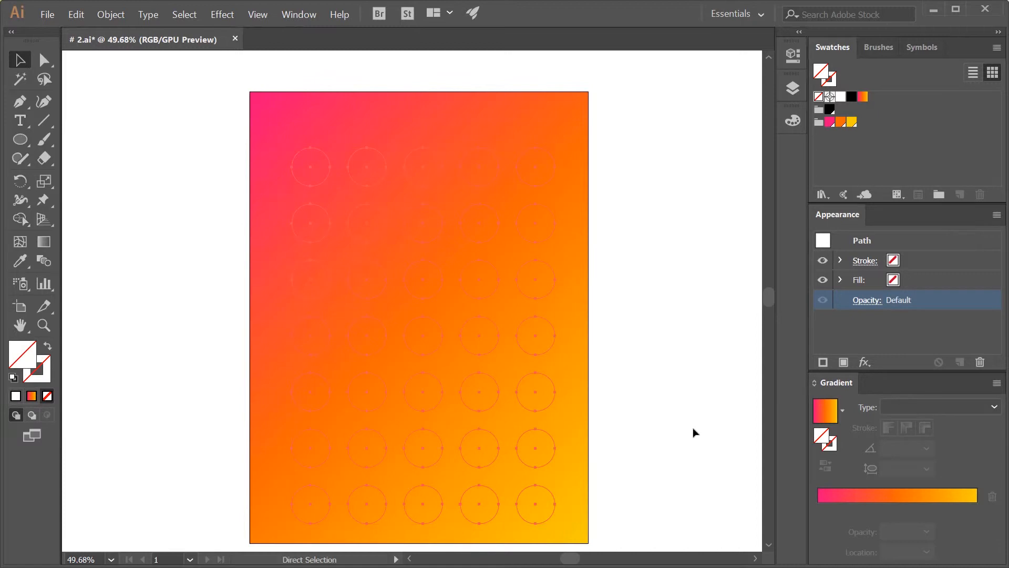
Group all the circles and add a fill to the group using the pink-orange-yellow gradient swatch
key(ctrl+g)
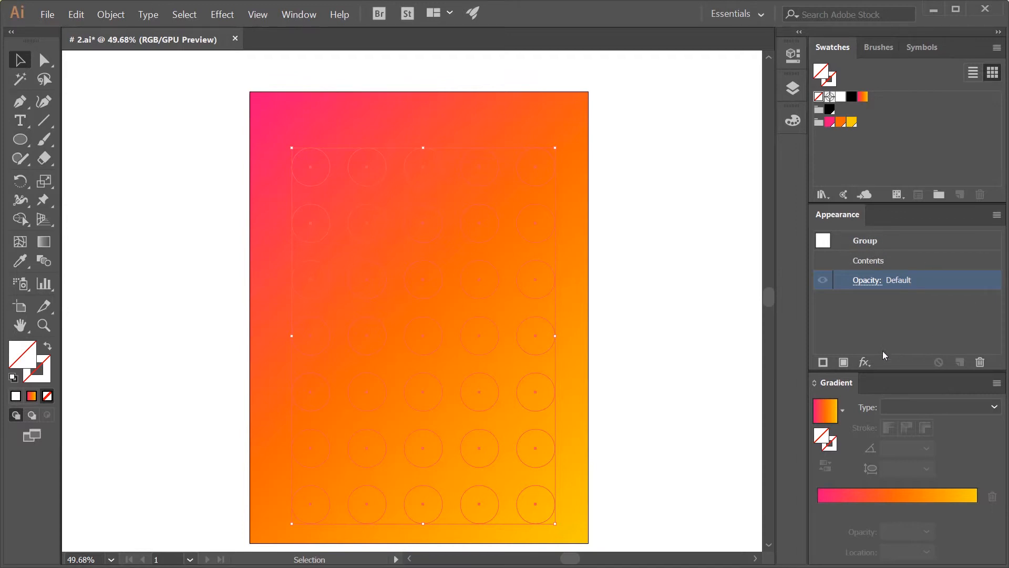
click(843, 362)
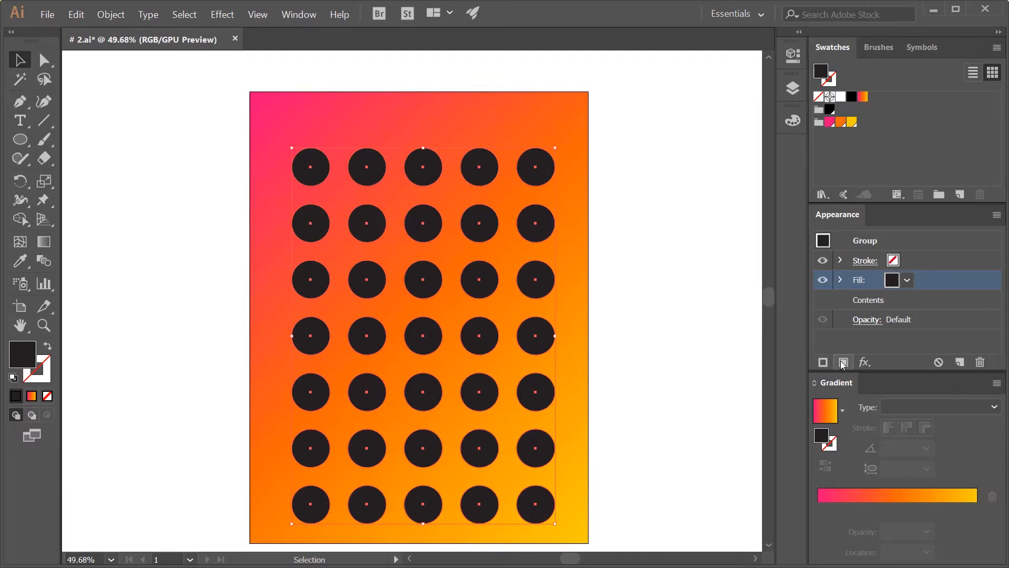
click(893, 279)
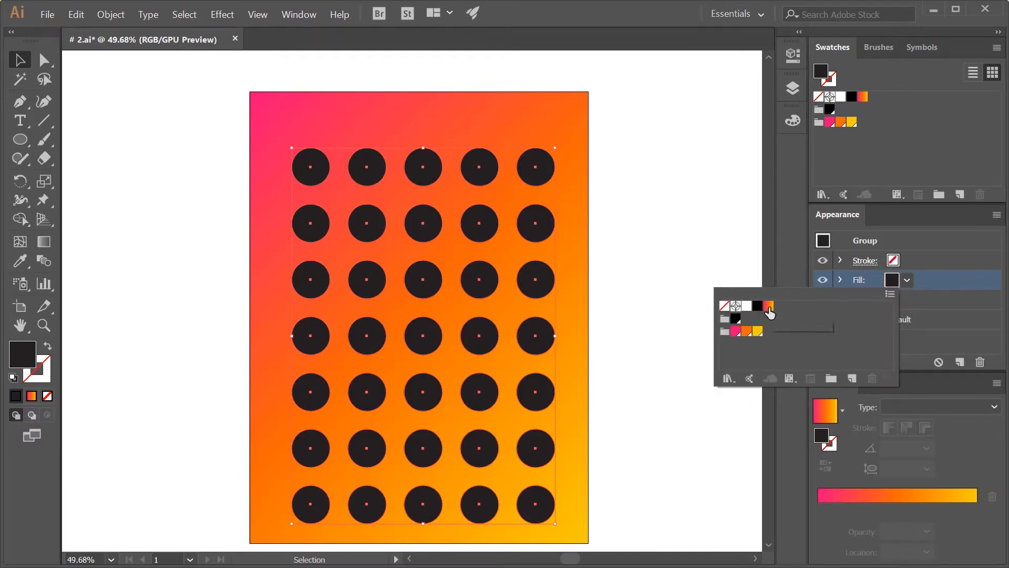
click(769, 305)
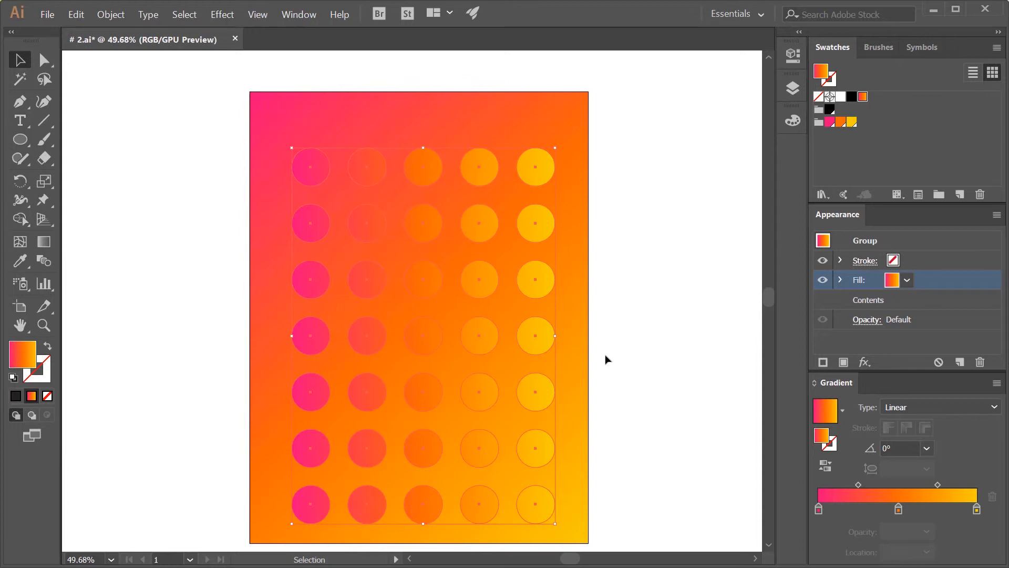
Run the circle group's gradient diagonally across the whole grid at about 139°, from pink at the lower right to yellow at the upper left
key(g)
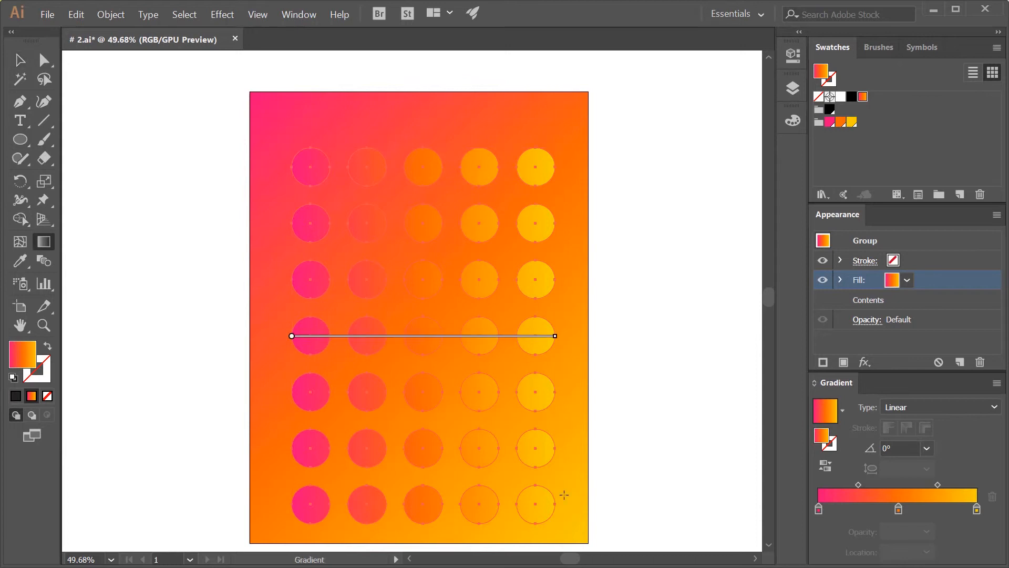
drag(539, 504, 294, 150)
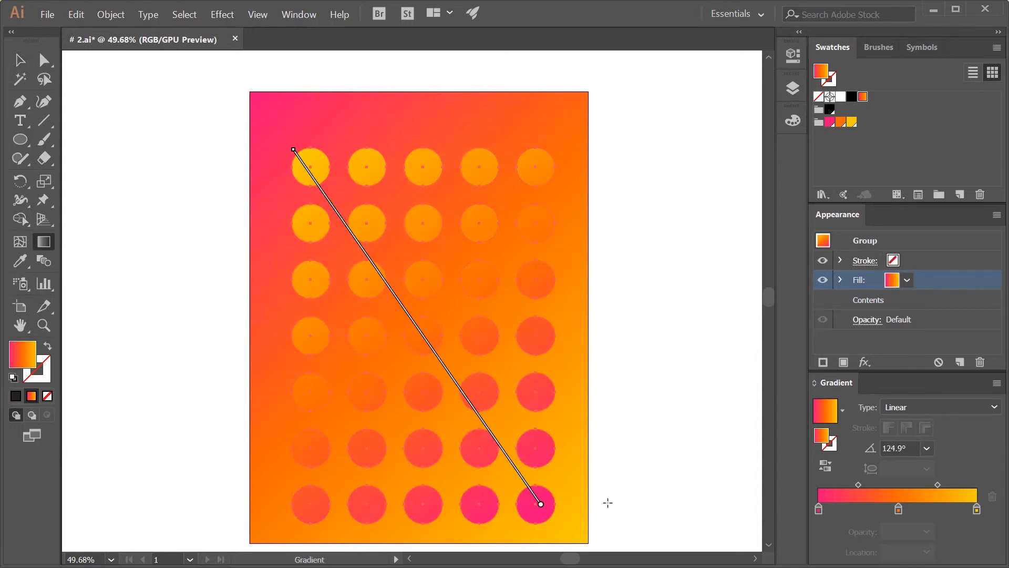
drag(629, 496, 224, 163)
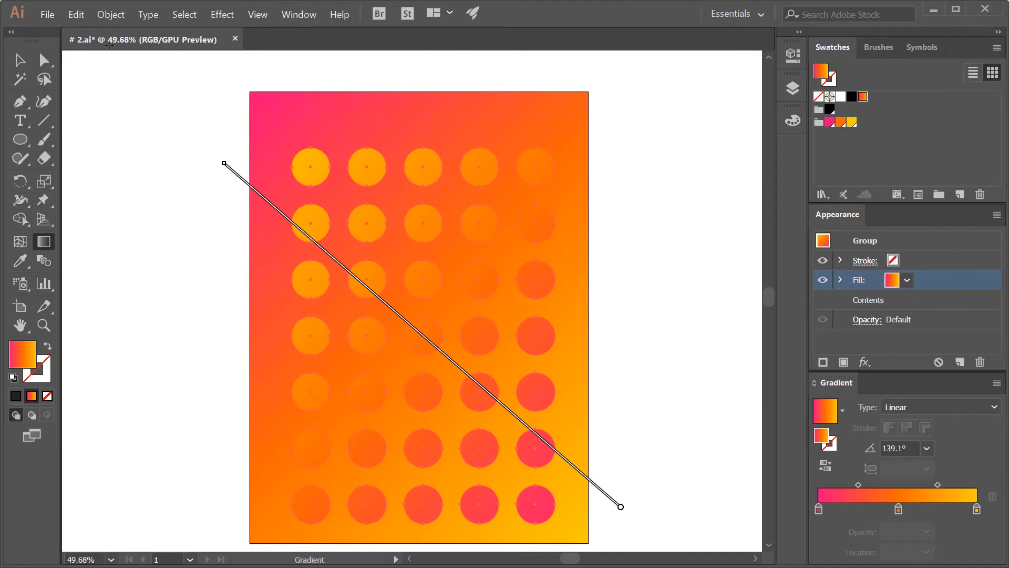
Unlock the poster's background rectangle and lower its opacity to 61%
click(110, 14)
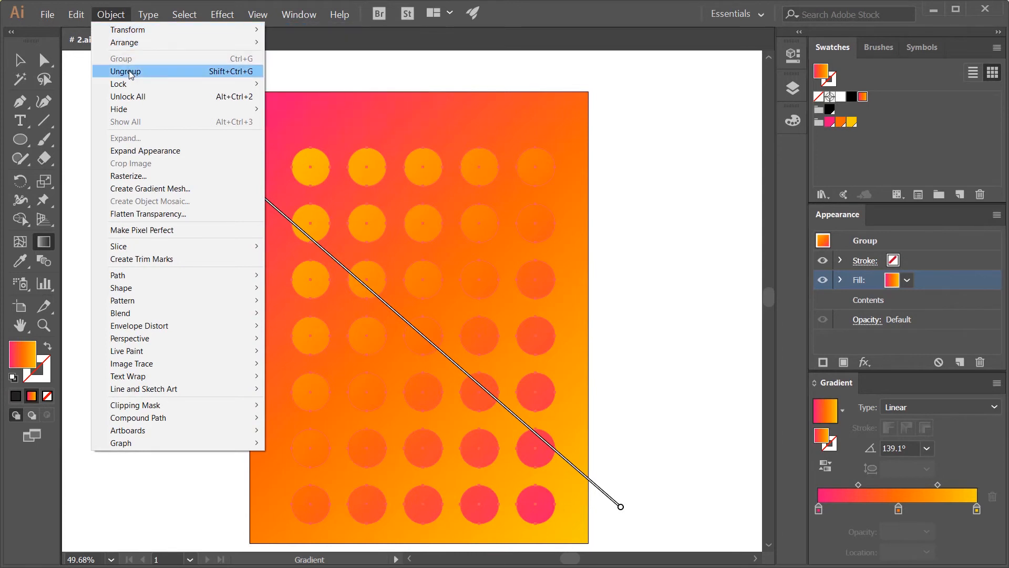
click(131, 99)
key(v)
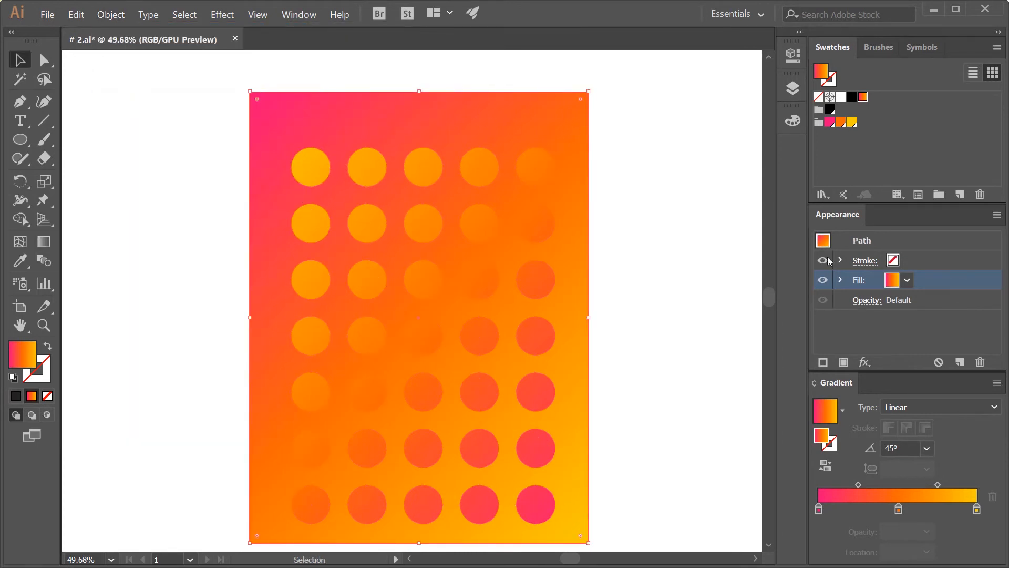
click(867, 301)
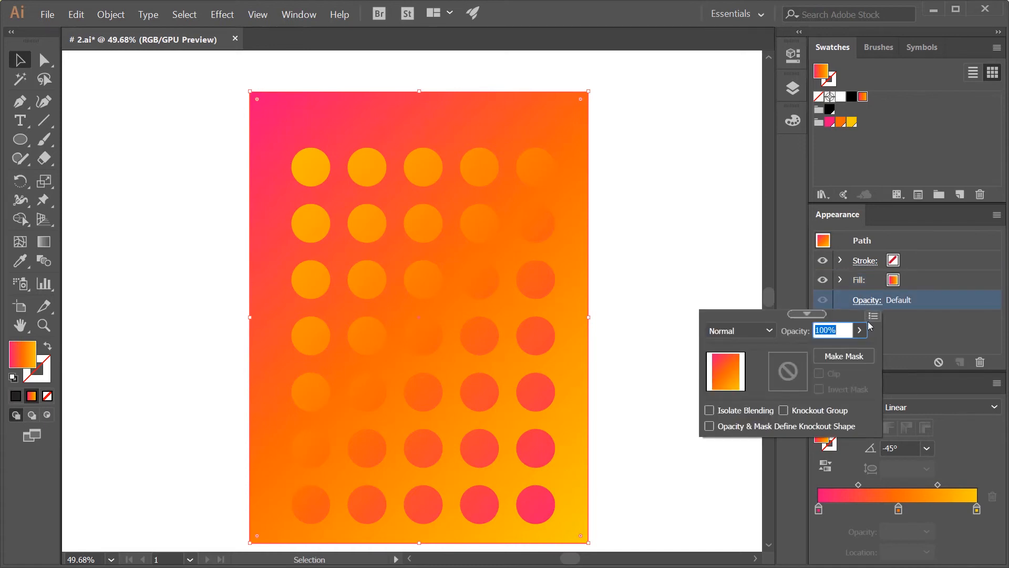
click(859, 330)
drag(863, 348, 835, 356)
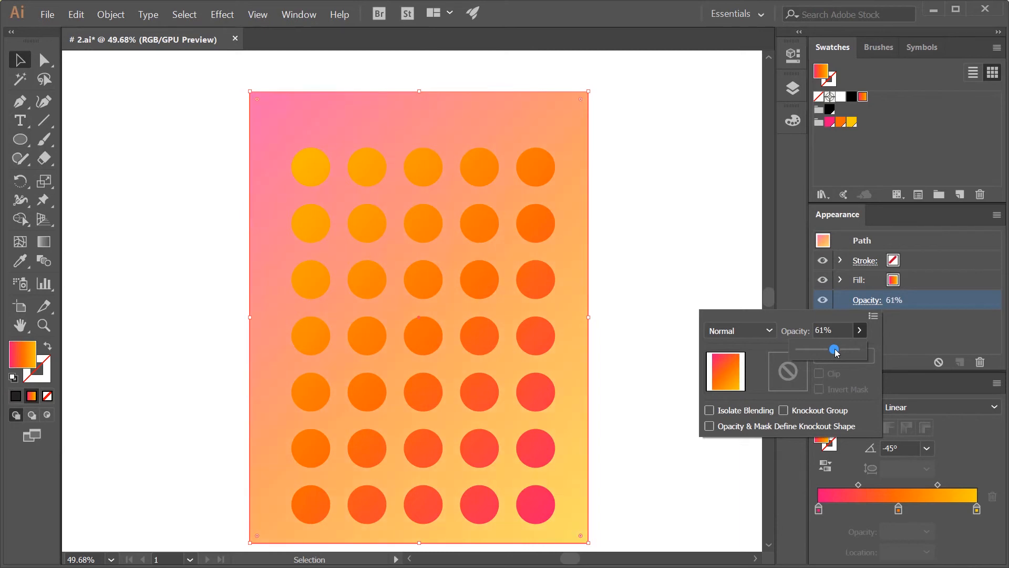
key(Return)
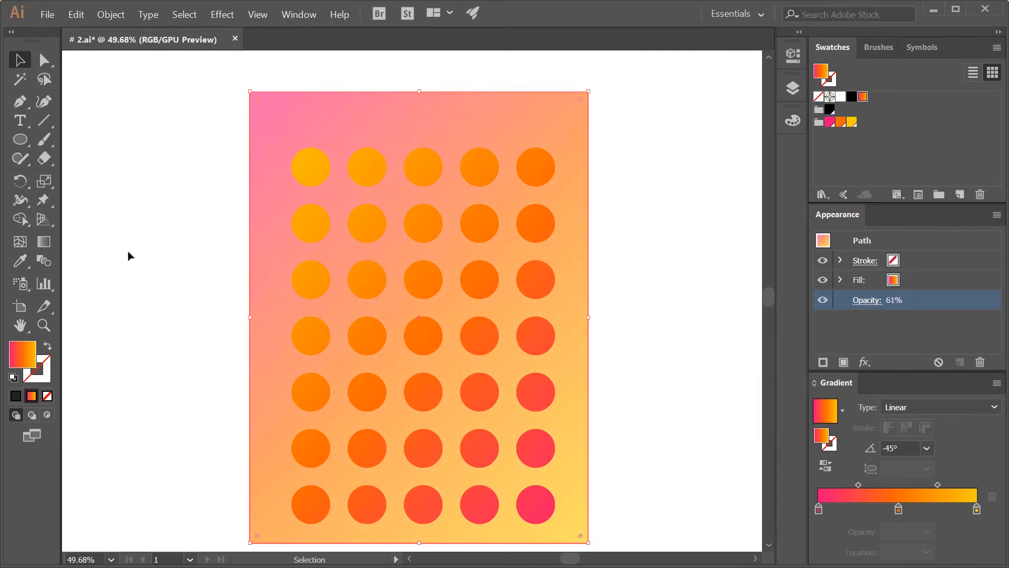
Redraw the background's gradient diagonally at about -49°, from pink at the upper left to yellow at the lower right
key(g)
drag(255, 151, 584, 484)
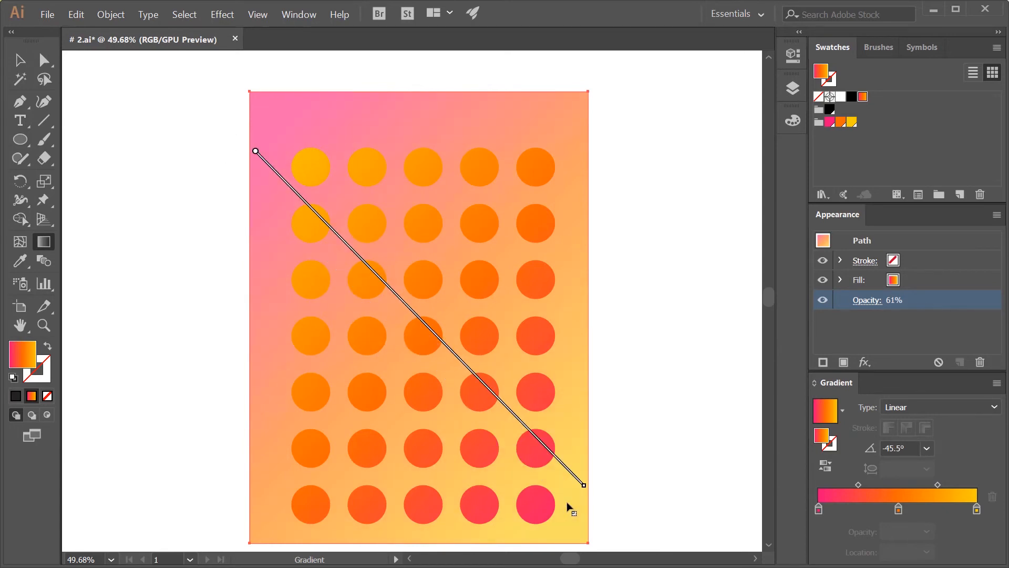
drag(287, 119, 493, 430)
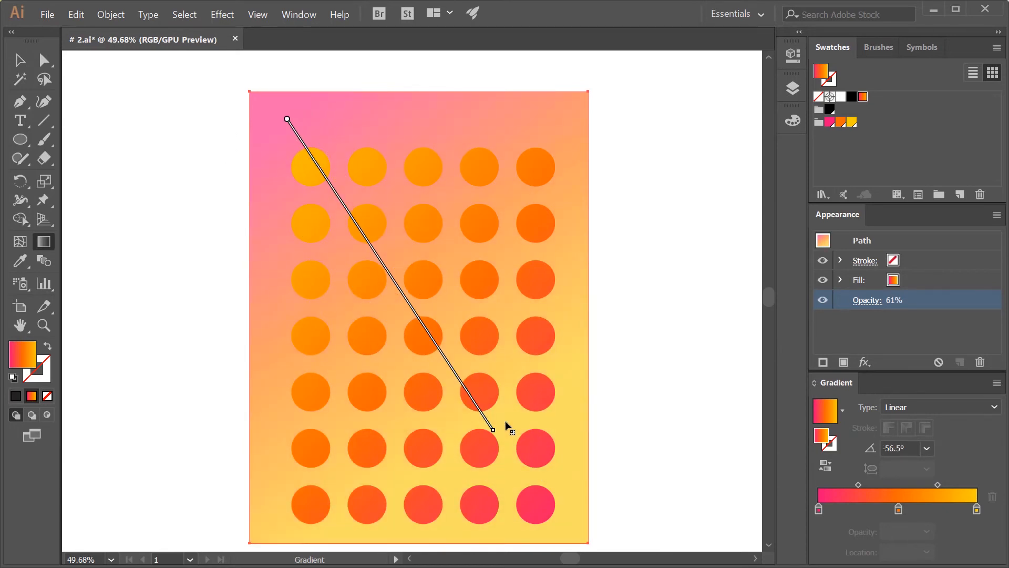
drag(275, 194, 542, 503)
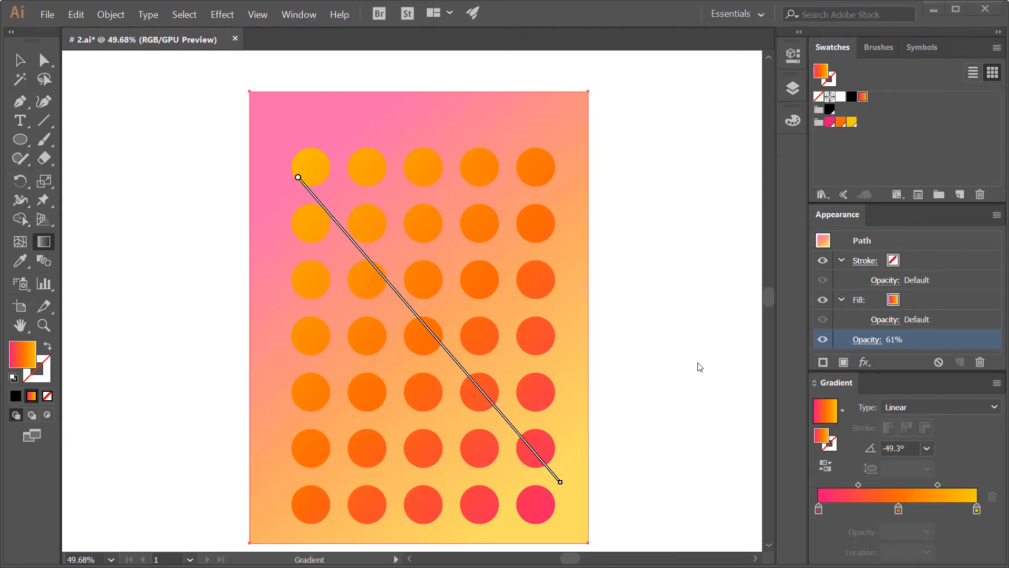
key(v)
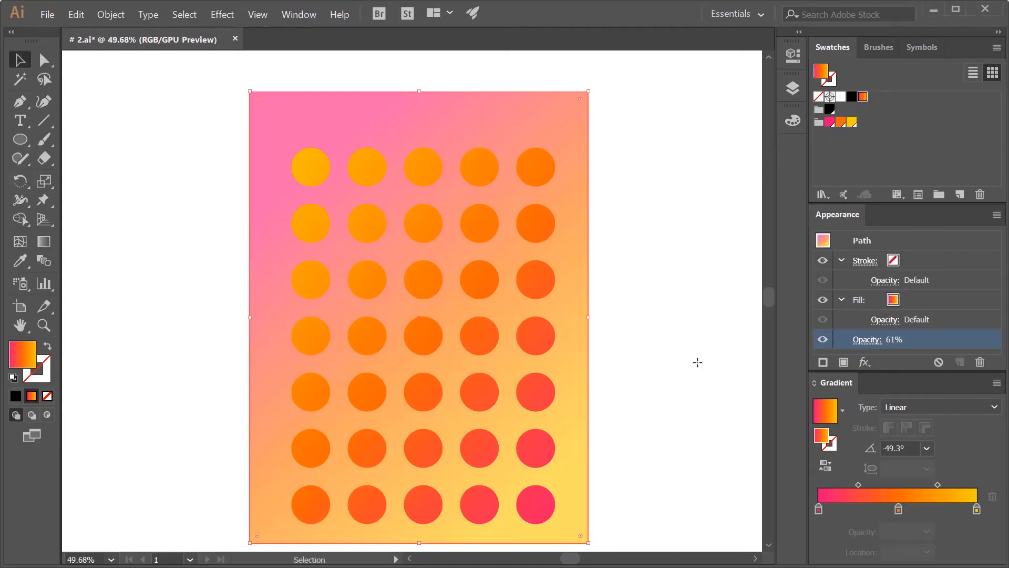
Show the Plantilla layer and replace the TÍTULO text with PATTERN
scroll(697, 362, down, 1)
click(793, 88)
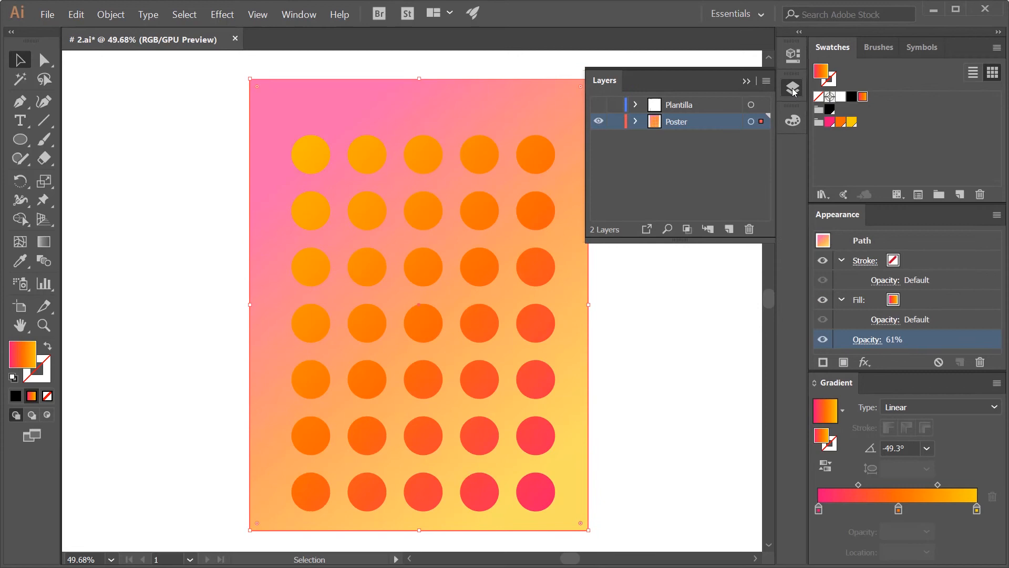
click(599, 106)
key(t)
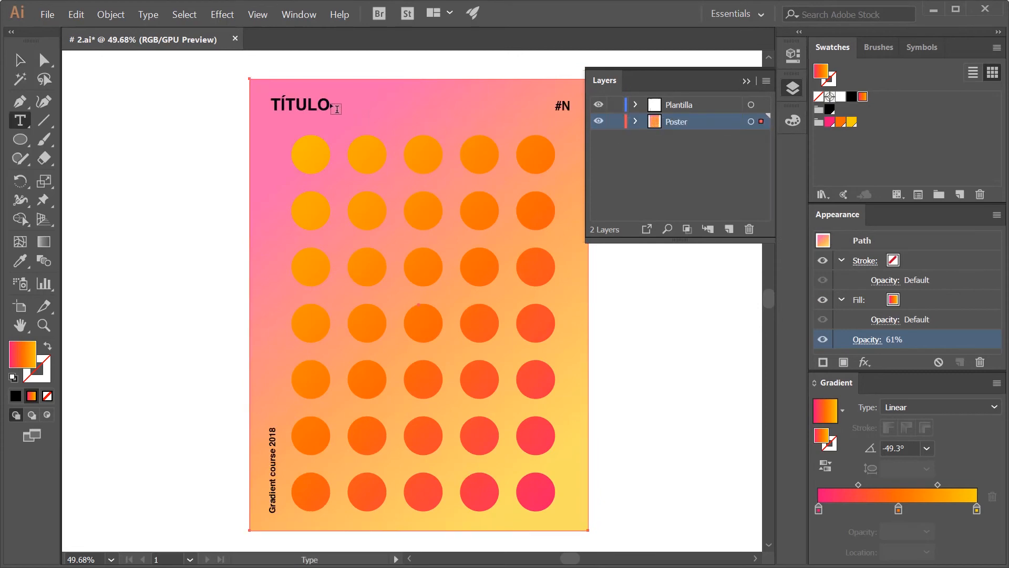
drag(334, 105, 270, 102)
text(PATTERN)
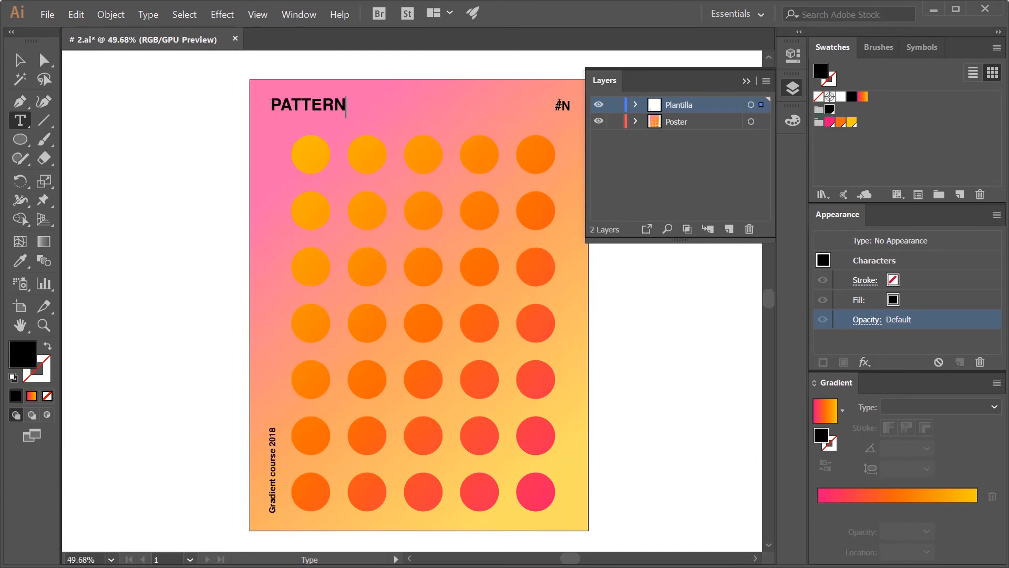
Change the #N text in the poster's upper-right corner to #2
click(569, 105)
key(BackSpace)
text(2)
Colour all the Plantilla layer's texts with the orange swatch and set the layer's blending mode to Overlay
click(751, 106)
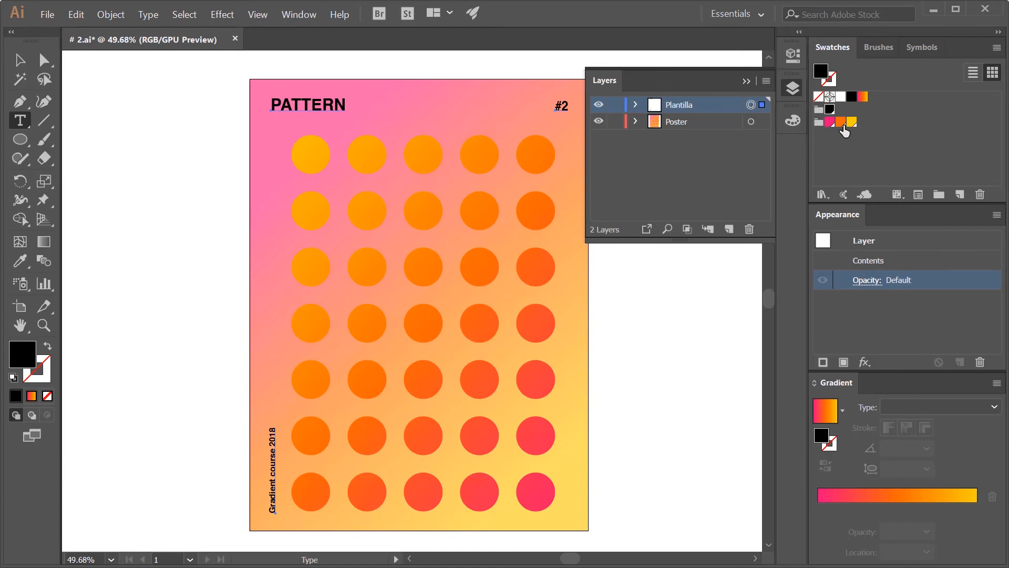
click(840, 123)
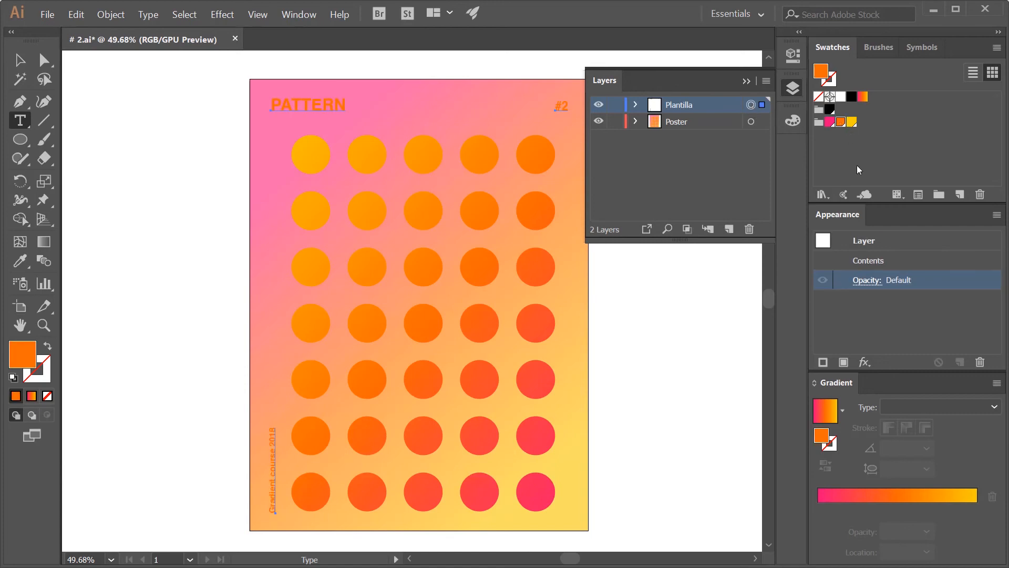
click(860, 281)
click(770, 311)
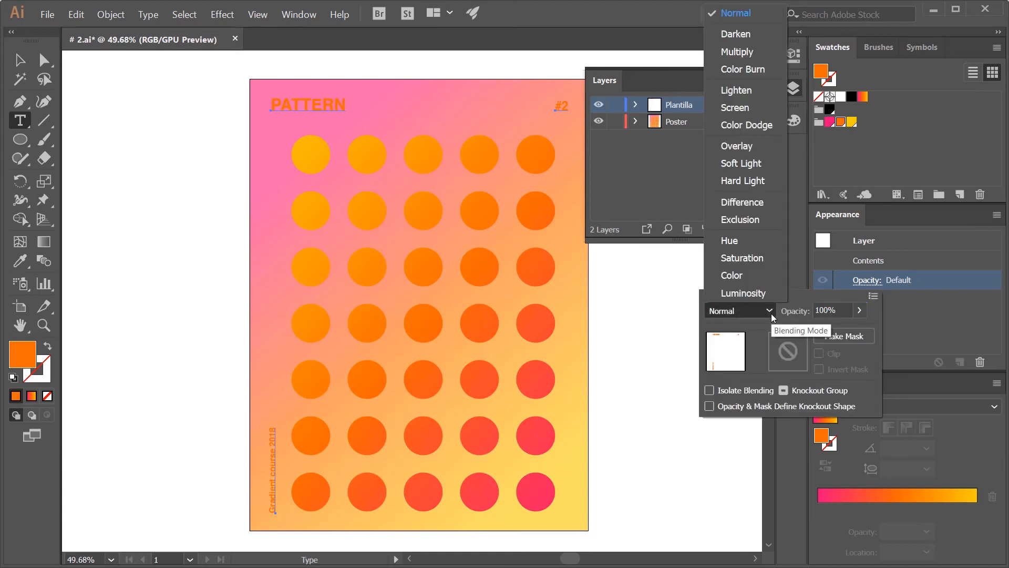
click(734, 147)
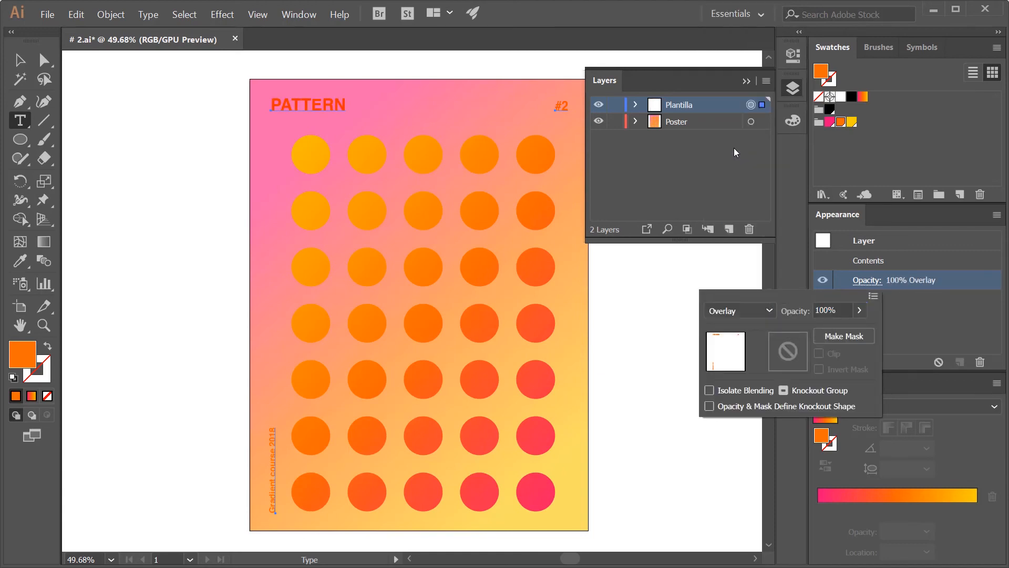
click(656, 312)
click(745, 82)
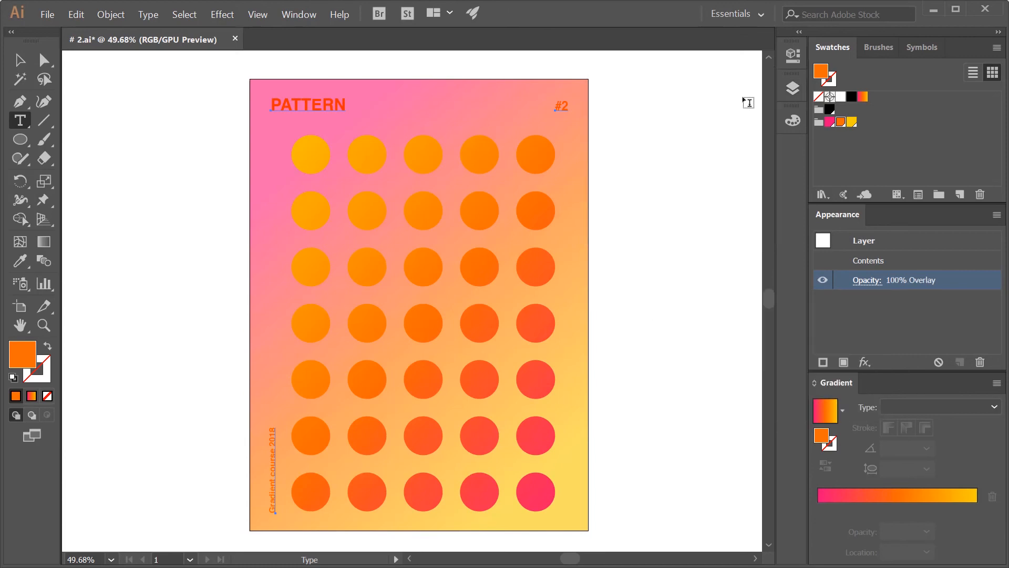
key(v)
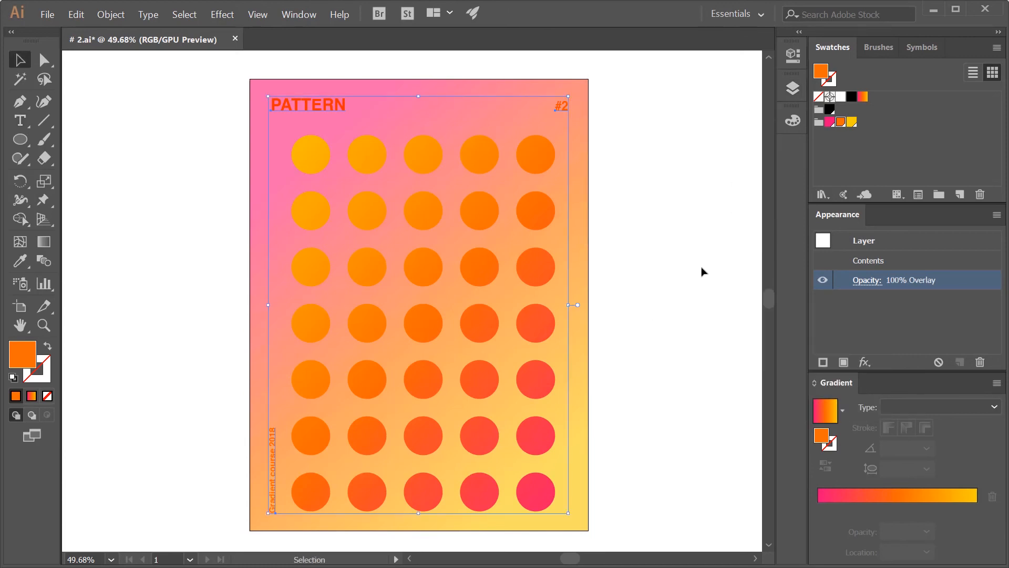
click(702, 271)
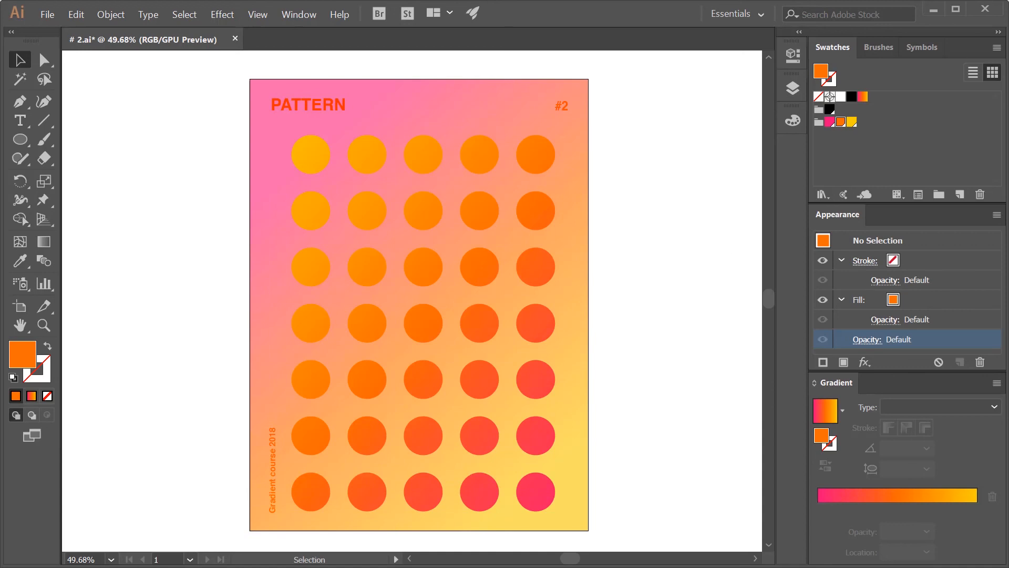